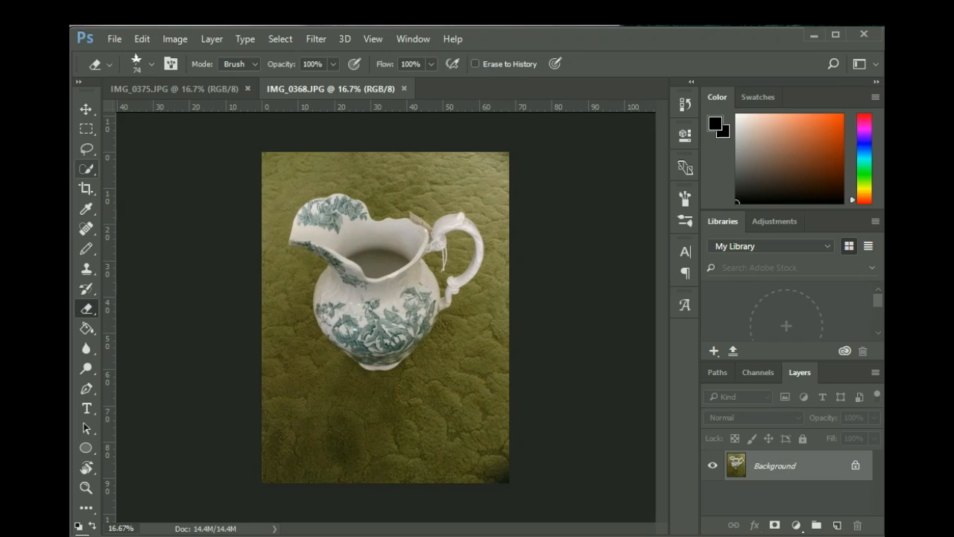
# - Select the green carpet around the jug with the Quick Selection tool and invert the selection to isolate the jug
pyautogui.click(86, 169)
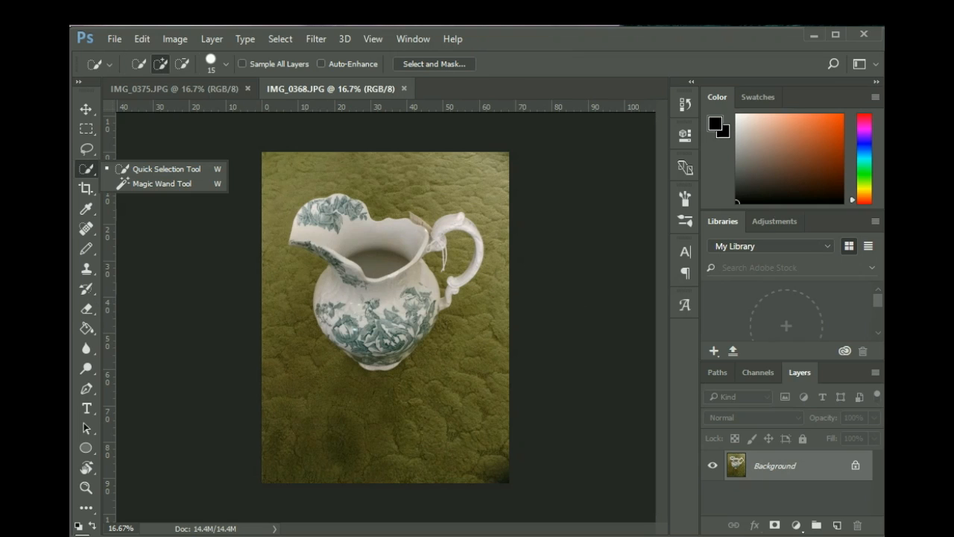
pyautogui.click(169, 170)
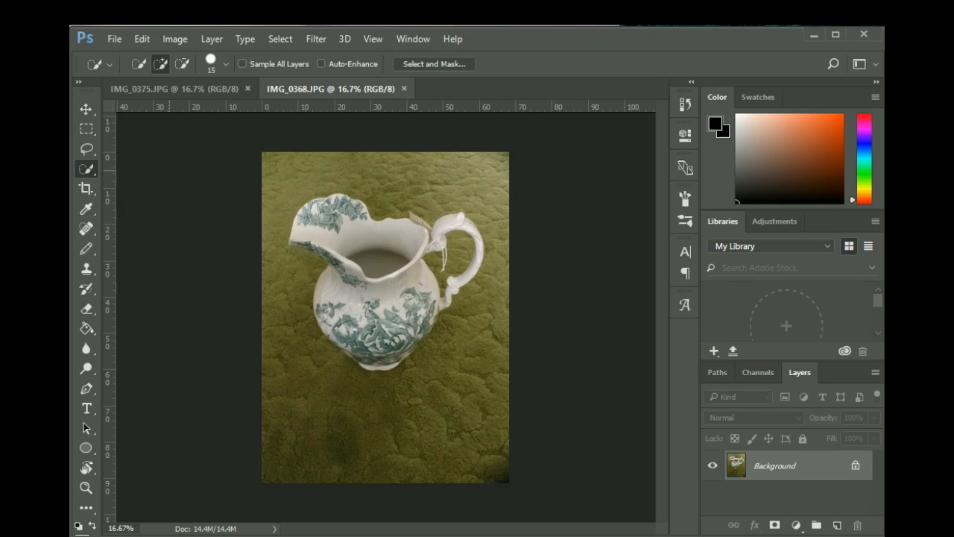
pyautogui.moveTo(282, 175); pyautogui.dragTo(276, 248)
pyautogui.moveTo(276, 323)
pyautogui.mouseDown()
pyautogui.moveTo(298, 396)
pyautogui.moveTo(317, 414)
pyautogui.moveTo(339, 402)
pyautogui.moveTo(390, 451)
pyautogui.moveTo(458, 351)
pyautogui.moveTo(464, 373)
pyautogui.moveTo(490, 273)
pyautogui.moveTo(492, 215)
pyautogui.mouseUp()
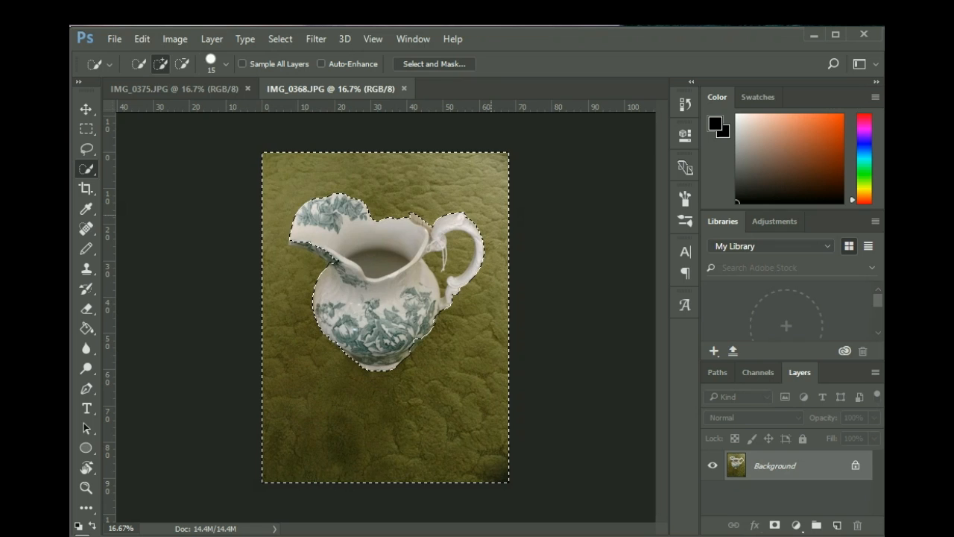
pyautogui.hotkey('ctrl', 'shift', 'i')
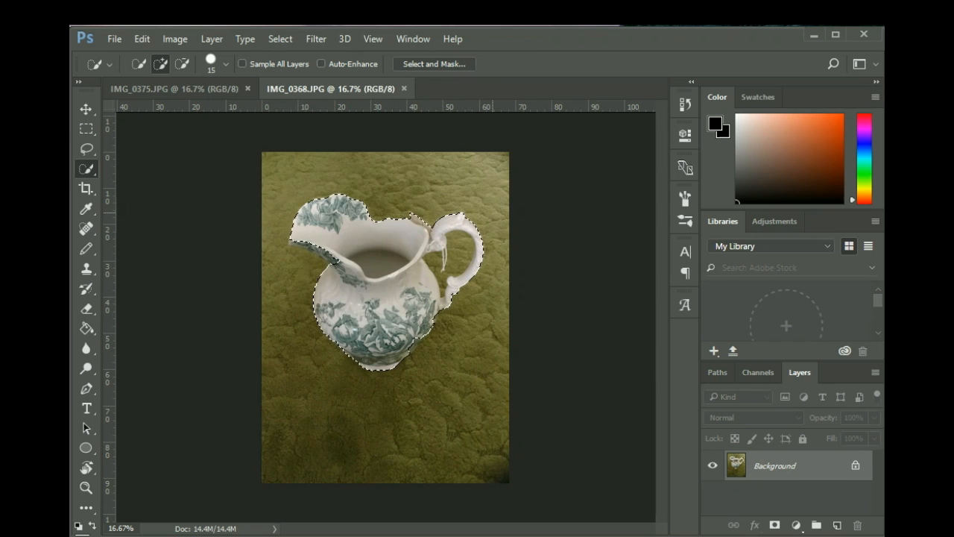
# - Try replacing the selected jug on the Background layer with a Content-Aware fill at 100% opacity
pyautogui.hotkey('shift', 'F5')
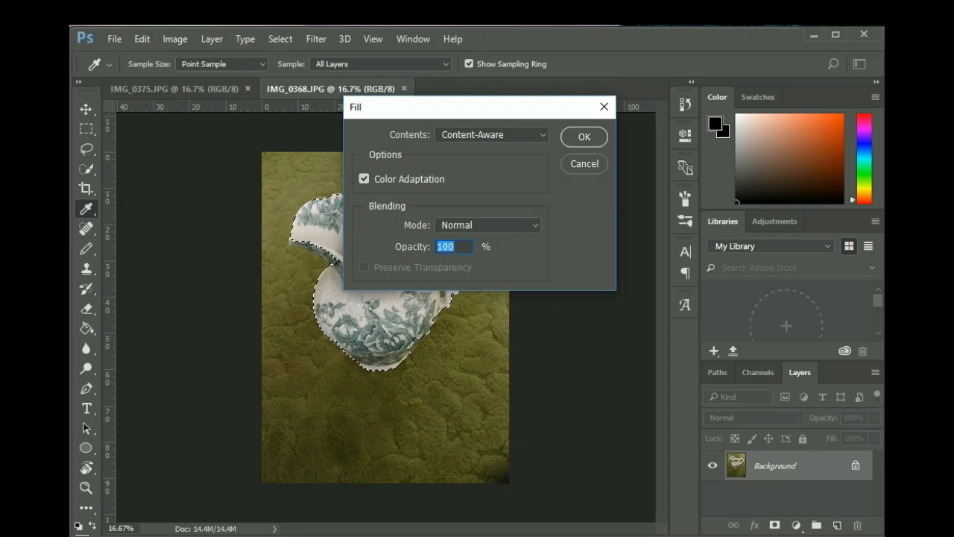
pyautogui.press('Escape')
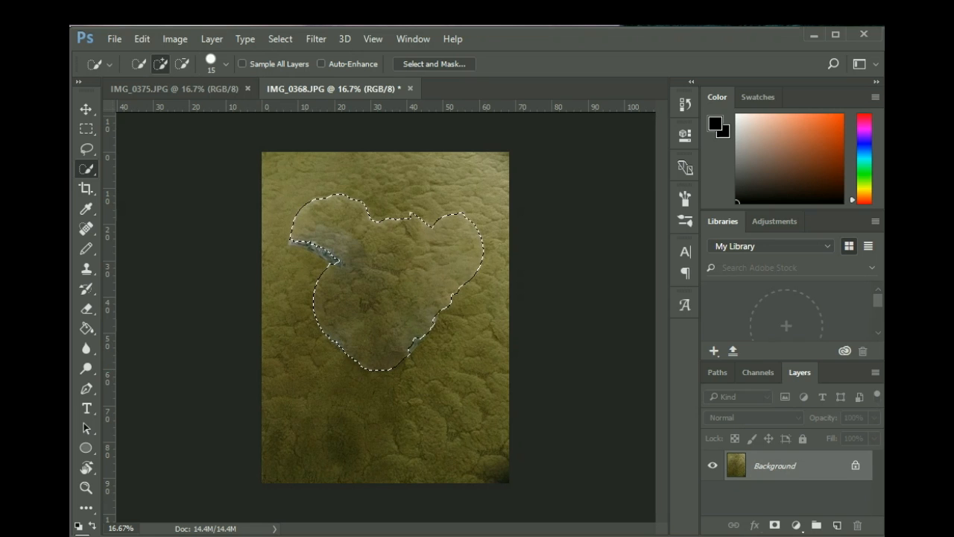
pyautogui.hotkey('ctrl', 'z')
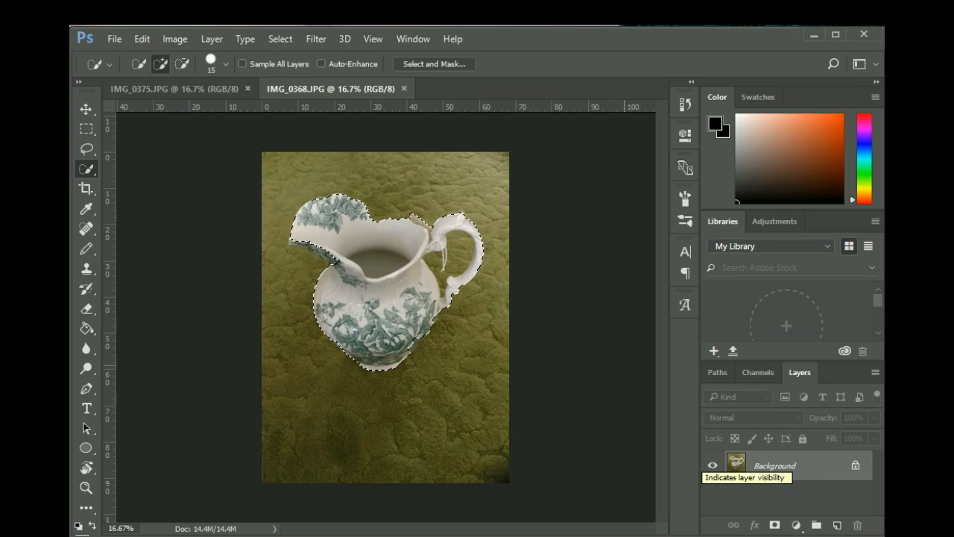
# - Copy the selected jug onto a new layer and duplicate that layer once
pyautogui.hotkey('ctrl', 'j')
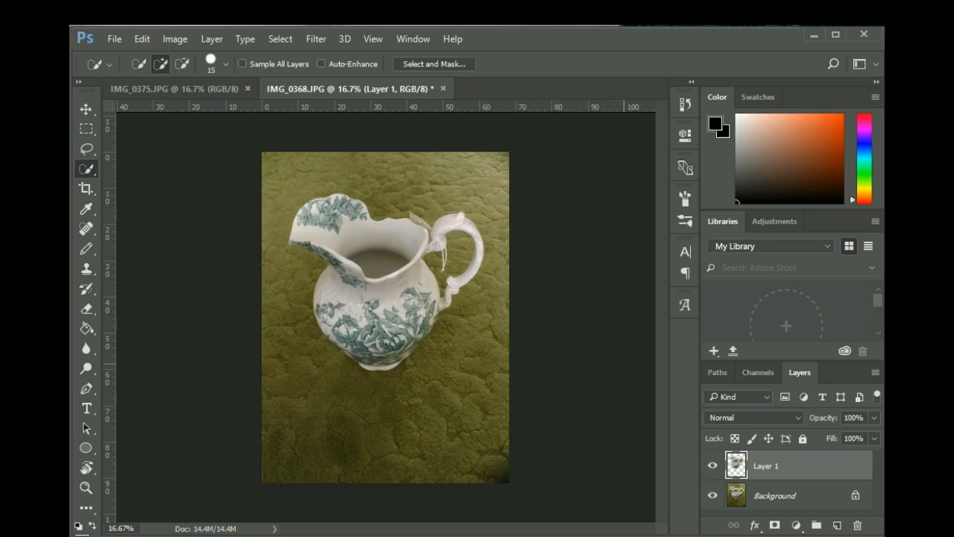
pyautogui.hotkey('ctrl', 'j')
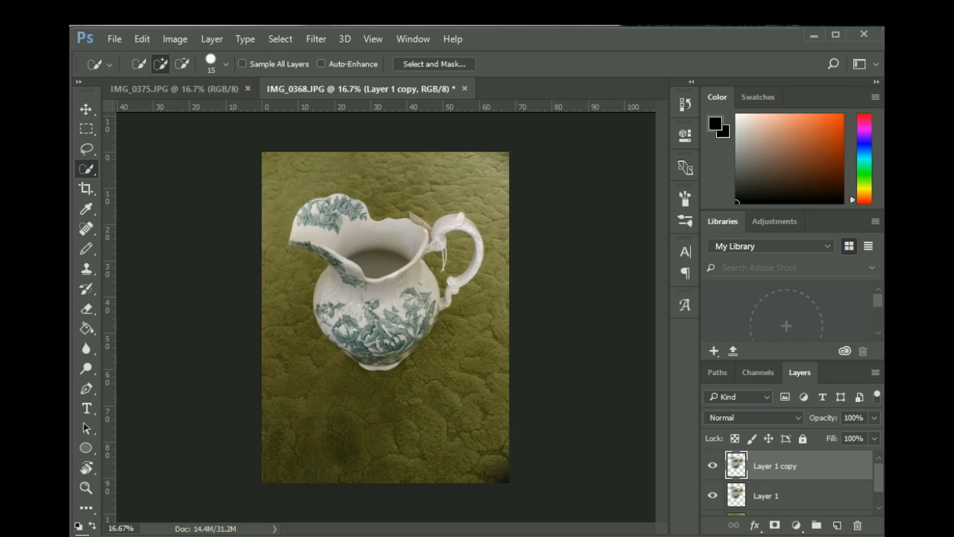
# - Activate the Background layer and reselect the jug by selecting the surrounding carpet and inverting the selection
pyautogui.scroll(-3, 787, 483)
pyautogui.click(787, 501)
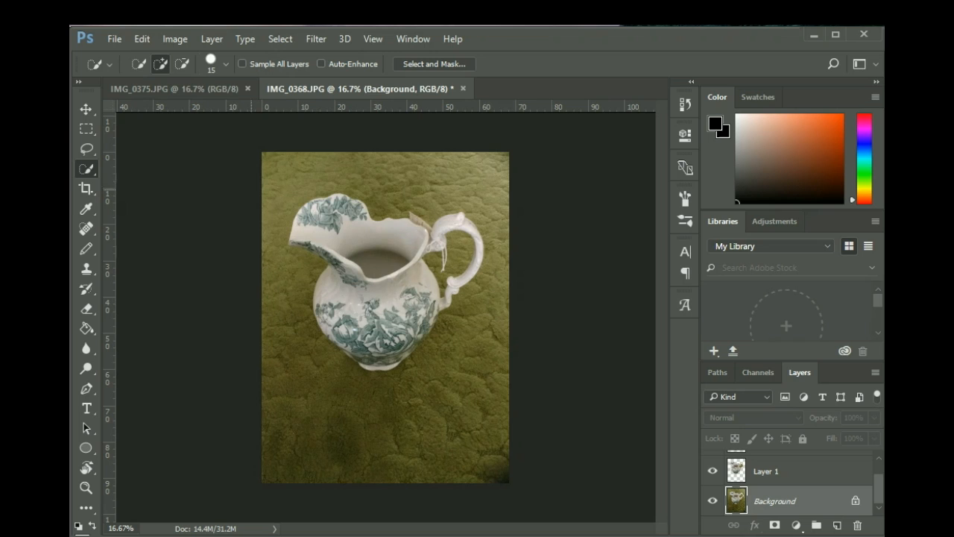
pyautogui.moveTo(284, 182)
pyautogui.mouseDown()
pyautogui.moveTo(271, 208)
pyautogui.moveTo(289, 383)
pyautogui.moveTo(328, 439)
pyautogui.moveTo(373, 448)
pyautogui.moveTo(396, 470)
pyautogui.moveTo(477, 298)
pyautogui.mouseUp()
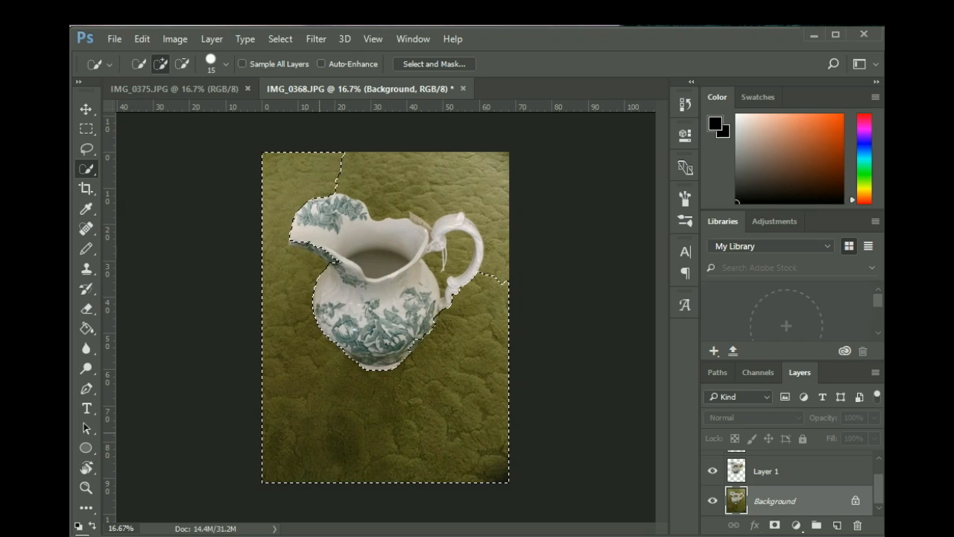
pyautogui.moveTo(492, 287); pyautogui.dragTo(373, 179)
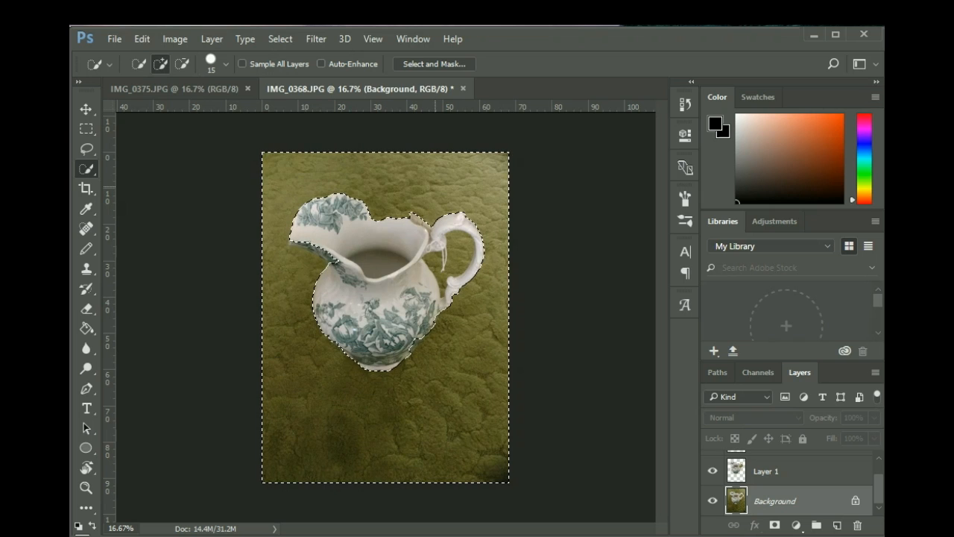
pyautogui.hotkey('ctrl', 'shift', 'i')
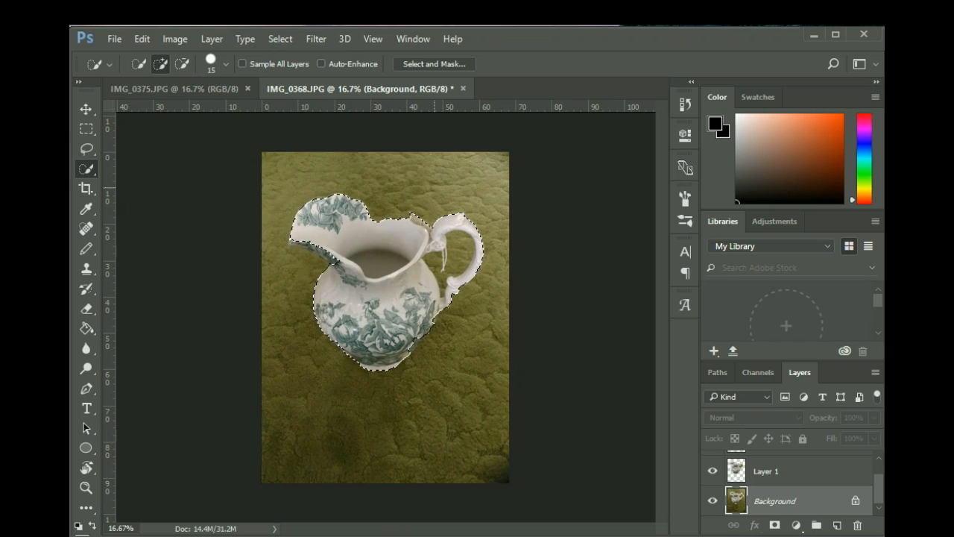
# - Fill the jug selection on the Background layer with Content-Aware in Normal mode at 100% opacity
pyautogui.hotkey('shift', 'BackSpace')
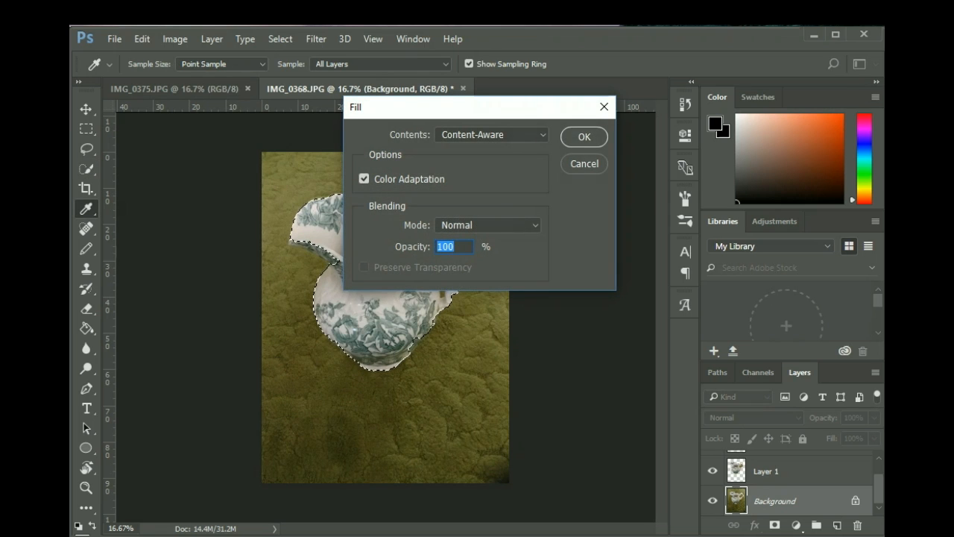
pyautogui.press('Return')
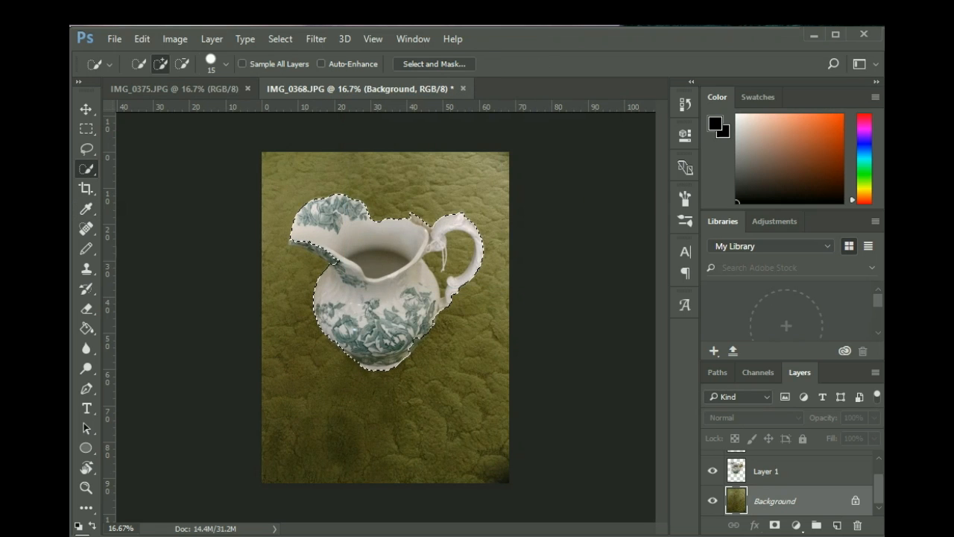
pyautogui.hotkey('ctrl', 'j')
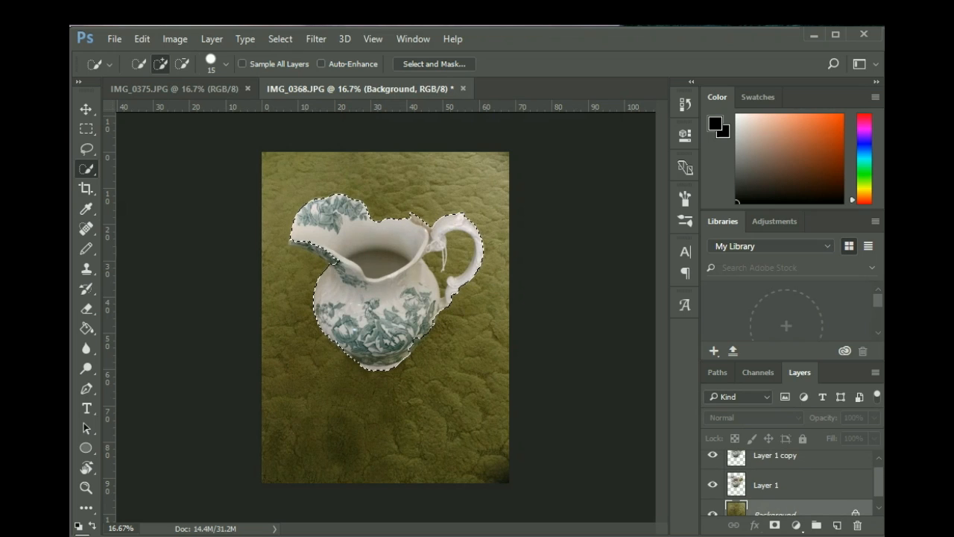
# - Hide Layer 1 copy and make Layer 1 the active layer with nothing selected
pyautogui.click(713, 455)
pyautogui.click(713, 485)
pyautogui.click(713, 484)
pyautogui.click(790, 485)
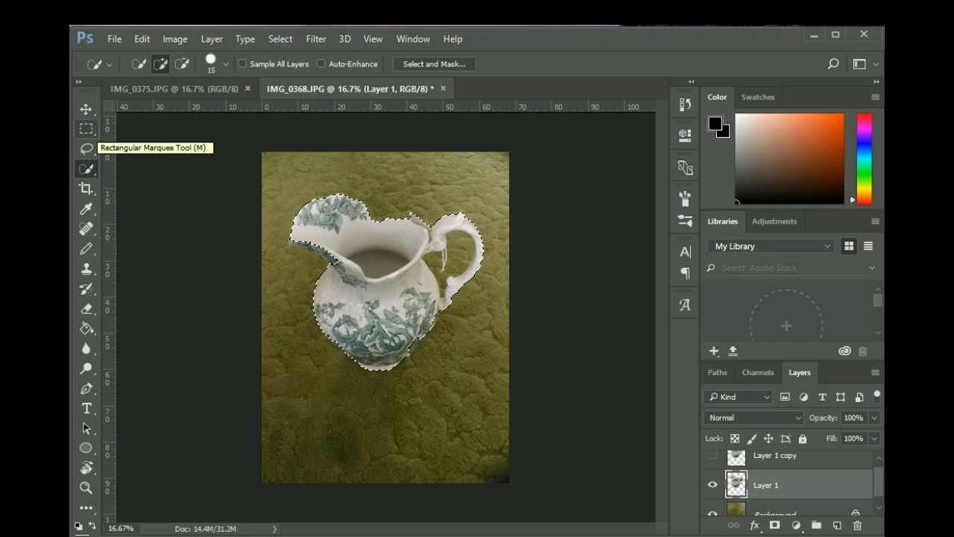
pyautogui.click(87, 129)
pyautogui.hotkey('ctrl', 'd')
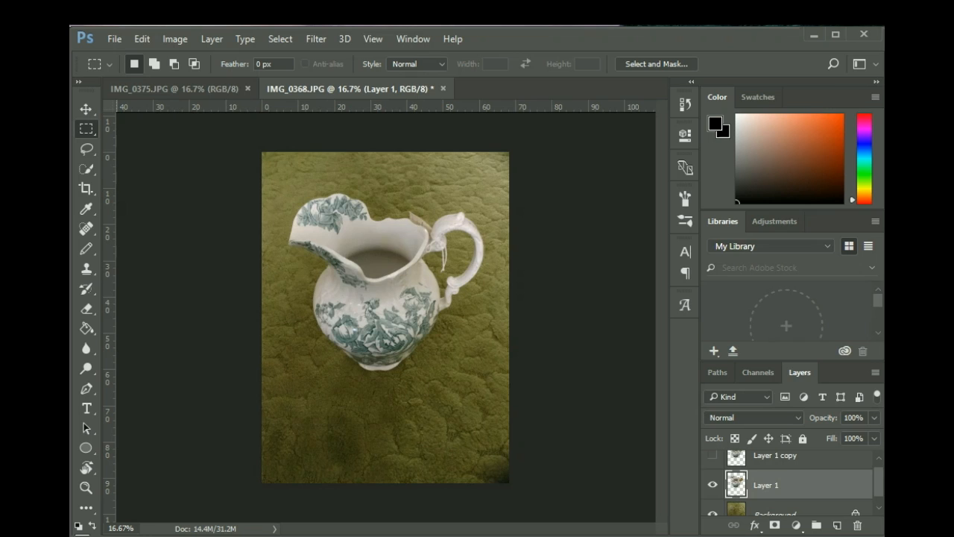
# - Erase leaf-shaped pieces from the jug's rim, handle and right side on Layer 1 with a 74 px leaf Eraser brush
pyautogui.press('e')
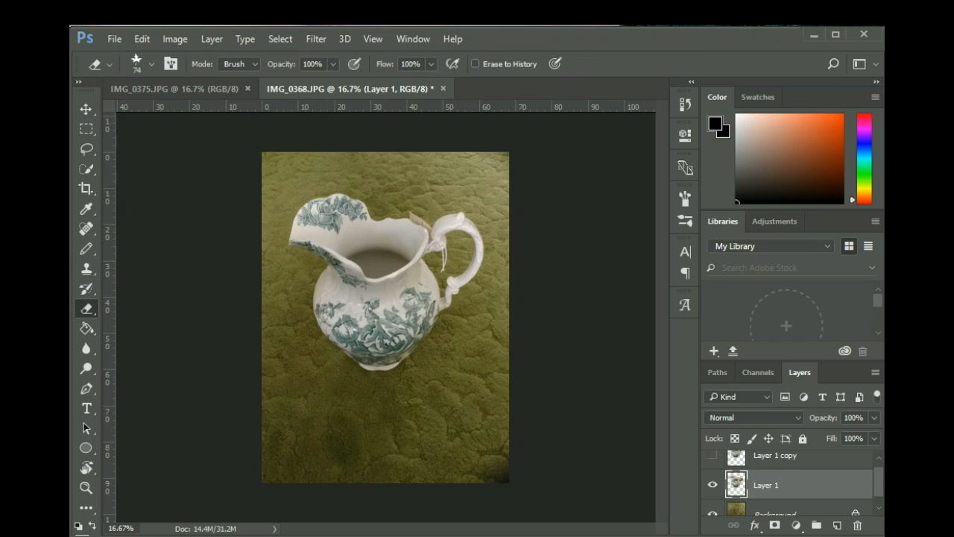
pyautogui.click(152, 64)
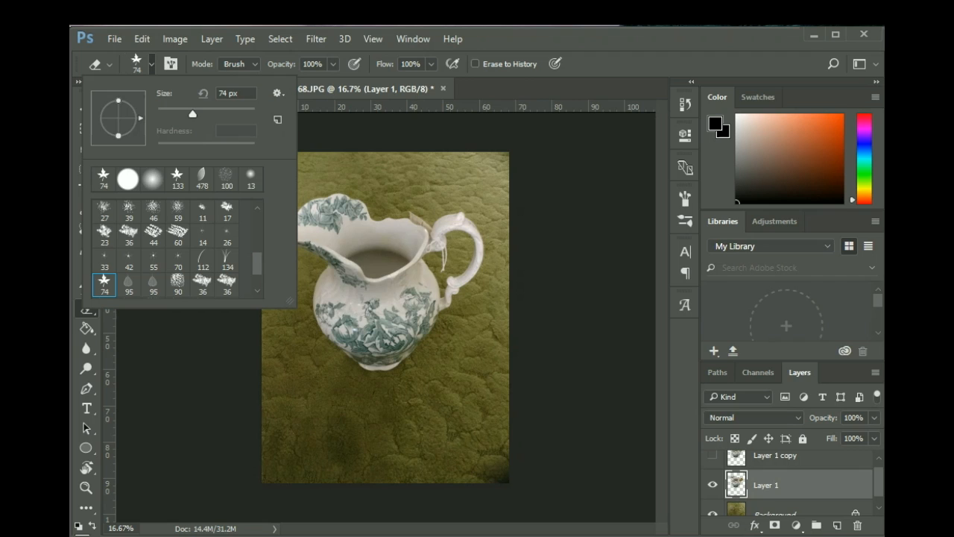
pyautogui.scroll(-2, 178, 246)
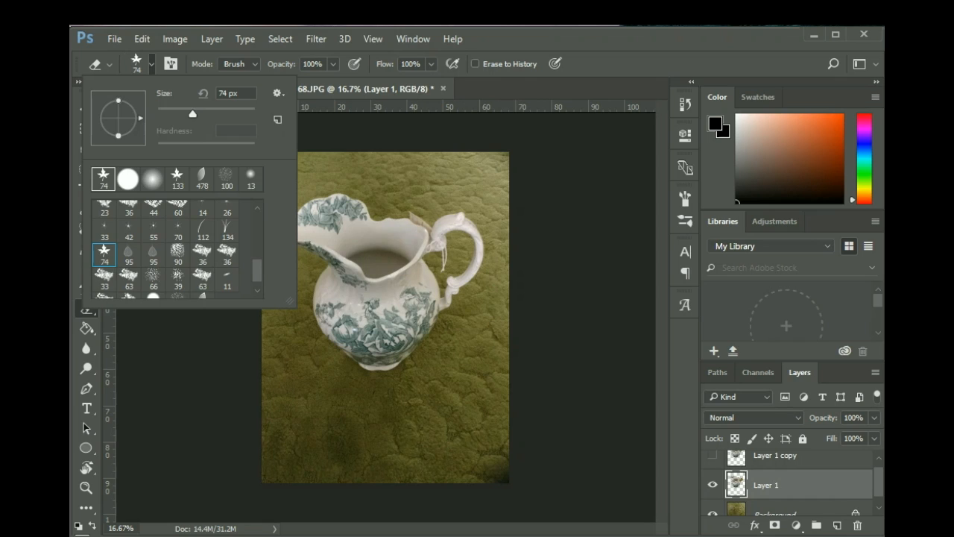
pyautogui.click(328, 209)
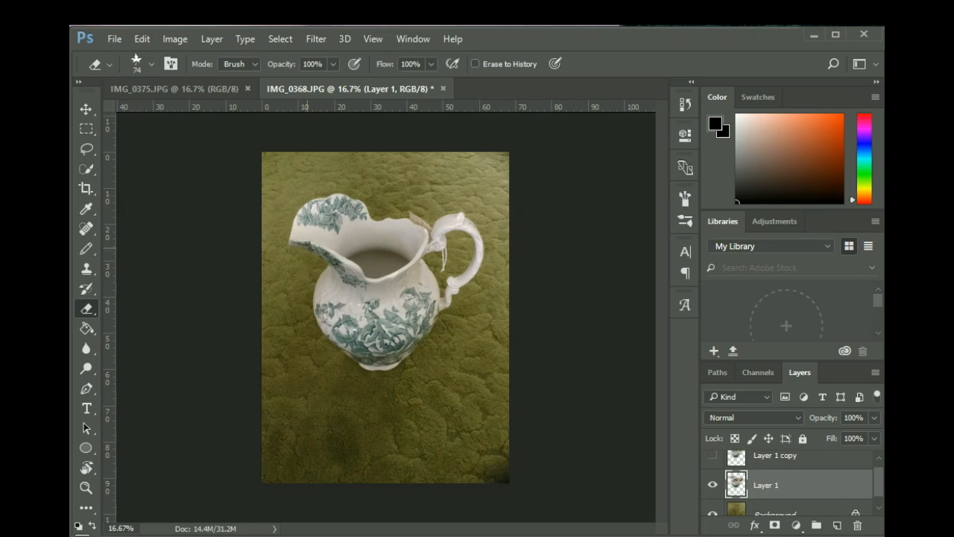
pyautogui.moveTo(292, 227)
pyautogui.mouseDown()
pyautogui.moveTo(360, 221)
pyautogui.moveTo(396, 240)
pyautogui.moveTo(395, 224)
pyautogui.moveTo(480, 223)
pyautogui.moveTo(483, 248)
pyautogui.mouseUp()
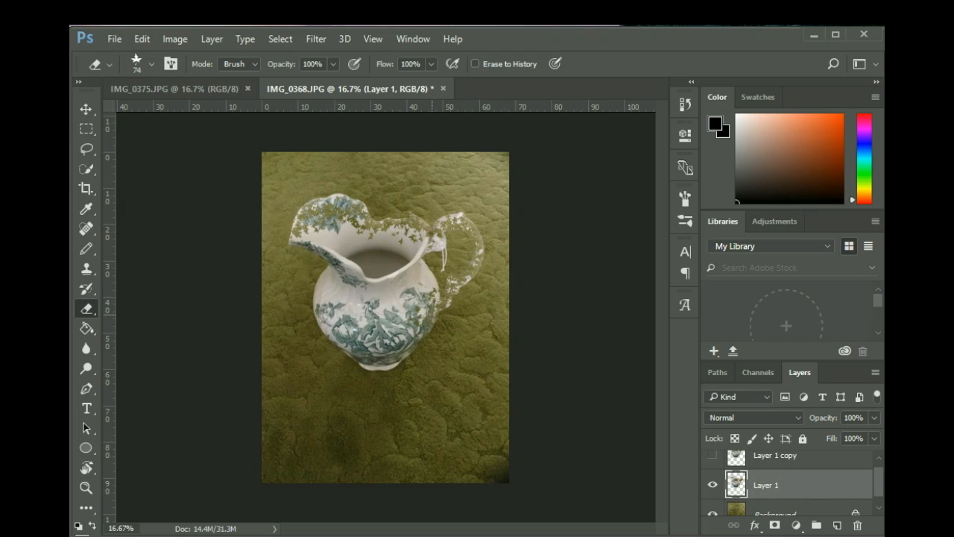
pyautogui.moveTo(422, 328)
pyautogui.mouseDown()
pyautogui.moveTo(433, 250)
pyautogui.moveTo(448, 260)
pyautogui.moveTo(410, 238)
pyautogui.moveTo(351, 242)
pyautogui.moveTo(416, 278)
pyautogui.mouseUp()
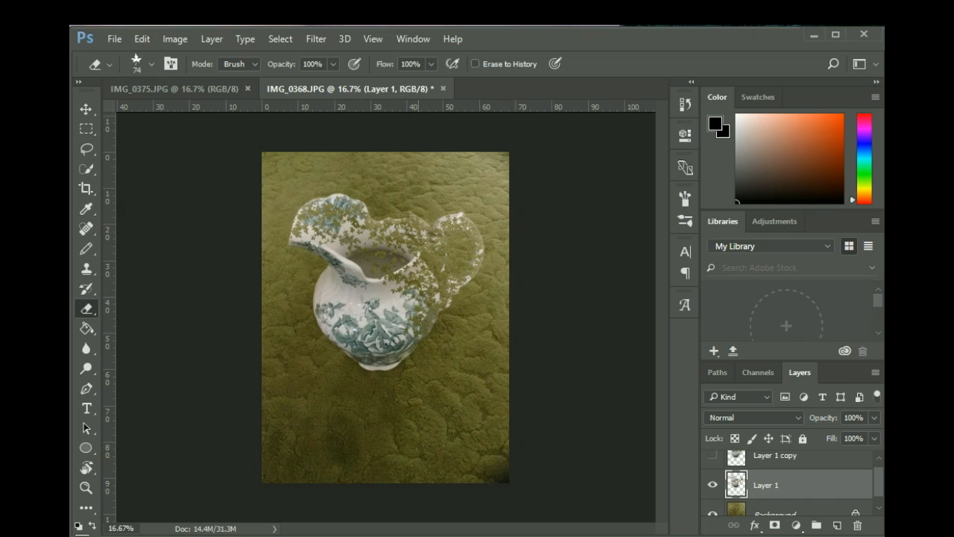
pyautogui.moveTo(365, 205)
pyautogui.mouseDown()
pyautogui.moveTo(320, 199)
pyautogui.moveTo(299, 213)
pyautogui.mouseUp()
# - Show Layer 1 copy again and make it the active layer
pyautogui.click(713, 455)
pyautogui.click(713, 455)
pyautogui.click(713, 455)
pyautogui.click(776, 455)
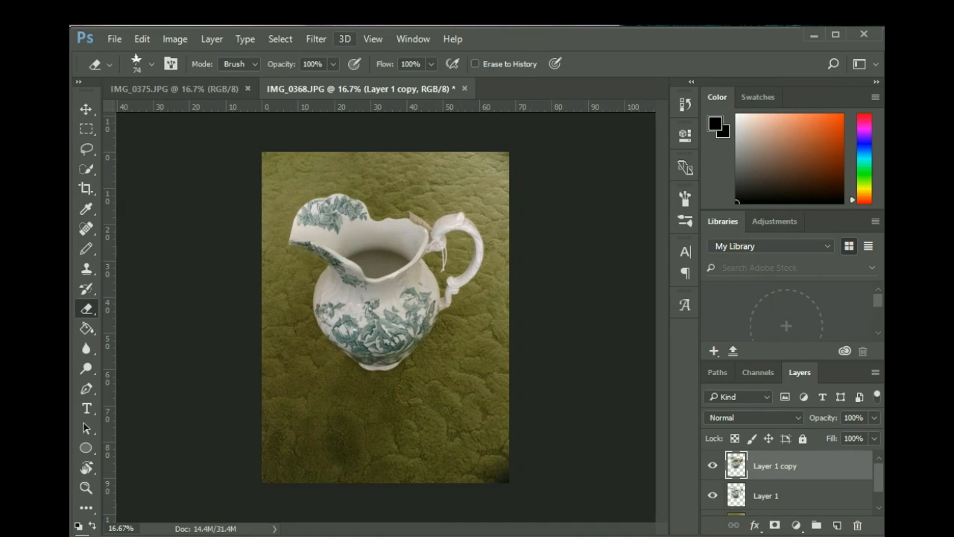
# - Using the Liquify filter, stretch the jug's rim, body and handle up and to the right with a size 222 warp brush
pyautogui.click(316, 39)
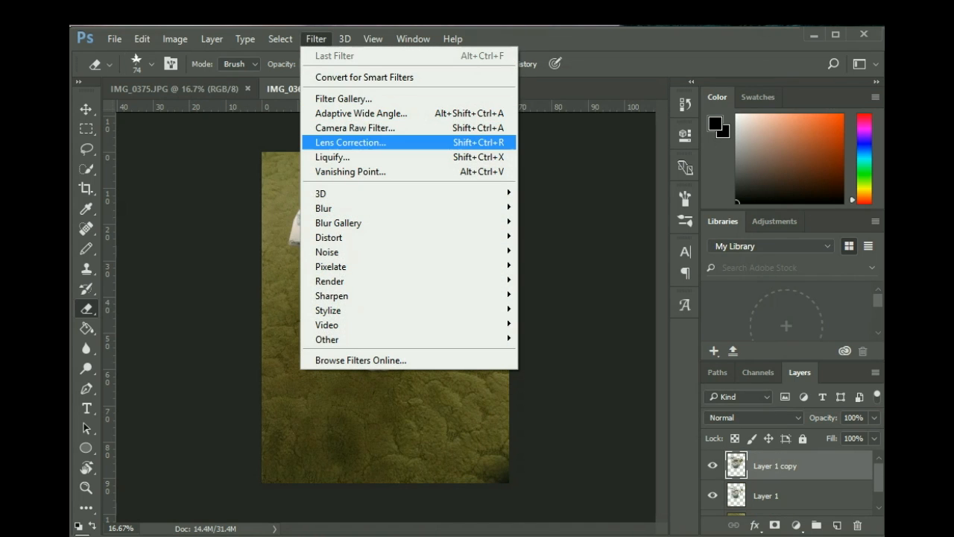
pyautogui.click(333, 156)
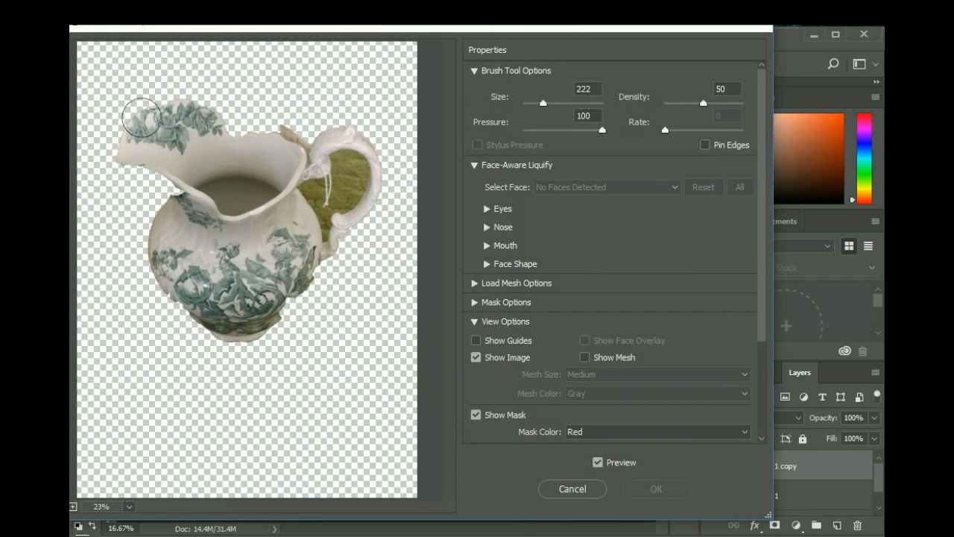
pyautogui.moveTo(133, 141); pyautogui.dragTo(180, 77)
pyautogui.moveTo(159, 116)
pyautogui.mouseDown()
pyautogui.moveTo(167, 123)
pyautogui.moveTo(192, 83)
pyautogui.moveTo(187, 123)
pyautogui.moveTo(216, 104)
pyautogui.moveTo(207, 147)
pyautogui.moveTo(224, 104)
pyautogui.moveTo(222, 154)
pyautogui.moveTo(237, 108)
pyautogui.moveTo(227, 149)
pyautogui.moveTo(260, 94)
pyautogui.moveTo(261, 127)
pyautogui.moveTo(281, 98)
pyautogui.moveTo(271, 156)
pyautogui.moveTo(317, 103)
pyautogui.moveTo(281, 165)
pyautogui.moveTo(332, 110)
pyautogui.moveTo(310, 159)
pyautogui.moveTo(355, 119)
pyautogui.moveTo(379, 114)
pyautogui.moveTo(365, 132)
pyautogui.moveTo(364, 185)
pyautogui.moveTo(393, 148)
pyautogui.moveTo(374, 181)
pyautogui.moveTo(311, 244)
pyautogui.moveTo(328, 200)
pyautogui.mouseUp()
pyautogui.moveTo(293, 199)
pyautogui.mouseDown()
pyautogui.moveTo(359, 132)
pyautogui.moveTo(318, 196)
pyautogui.moveTo(371, 137)
pyautogui.mouseUp()
pyautogui.moveTo(315, 220); pyautogui.dragTo(376, 151)
pyautogui.moveTo(345, 198); pyautogui.dragTo(389, 135)
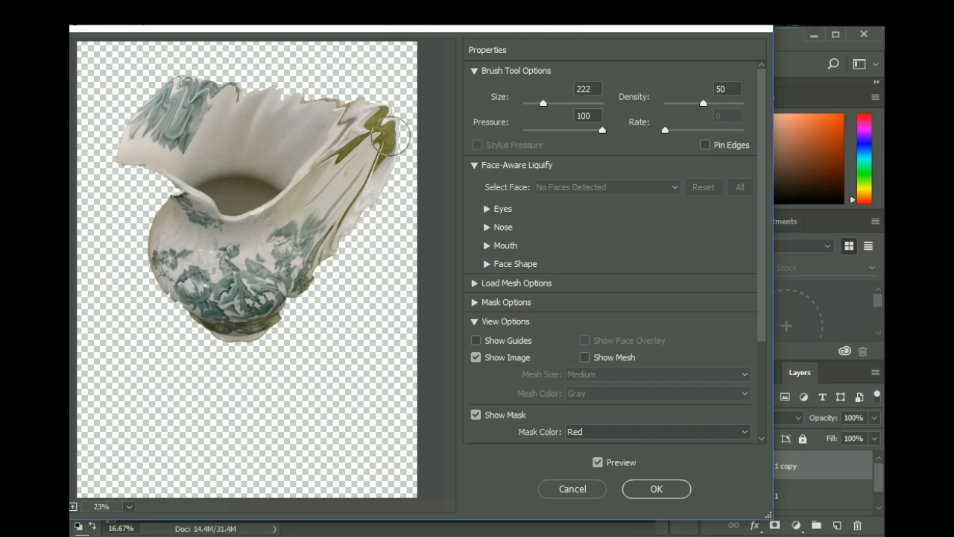
pyautogui.moveTo(319, 176); pyautogui.dragTo(363, 126)
pyautogui.moveTo(343, 164); pyautogui.dragTo(402, 97)
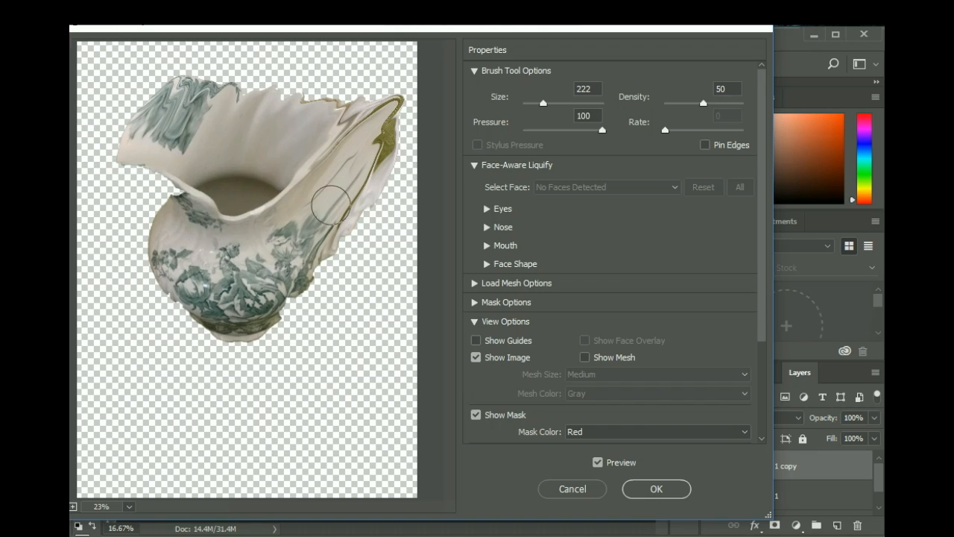
pyautogui.moveTo(326, 216); pyautogui.dragTo(391, 145)
pyautogui.moveTo(317, 158); pyautogui.dragTo(357, 73)
pyautogui.moveTo(253, 140); pyautogui.dragTo(322, 76)
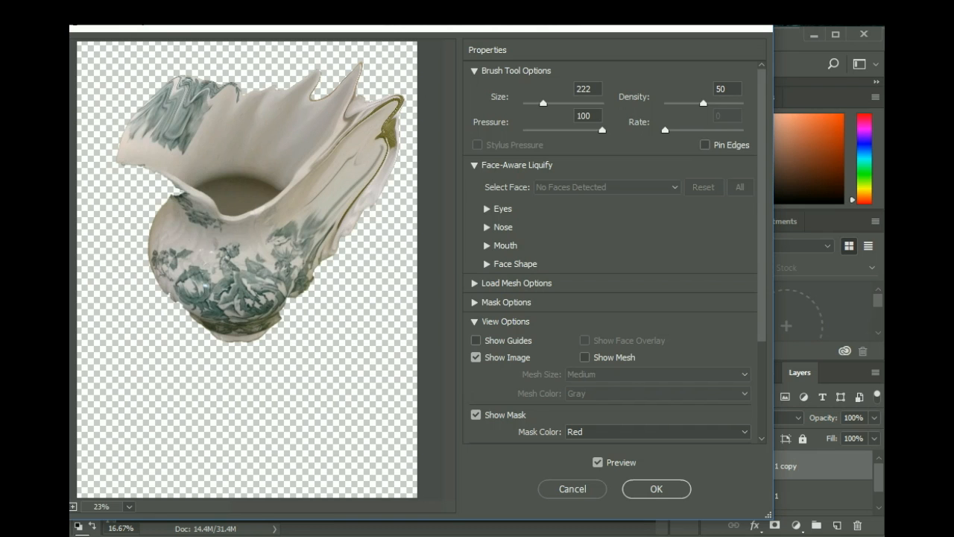
# - Smooth the warped spike on the jug's rim and the stretched handle area with Liquify's Smooth tool at size 100
pyautogui.moveTo(168, 27); pyautogui.dragTo(231, 28)
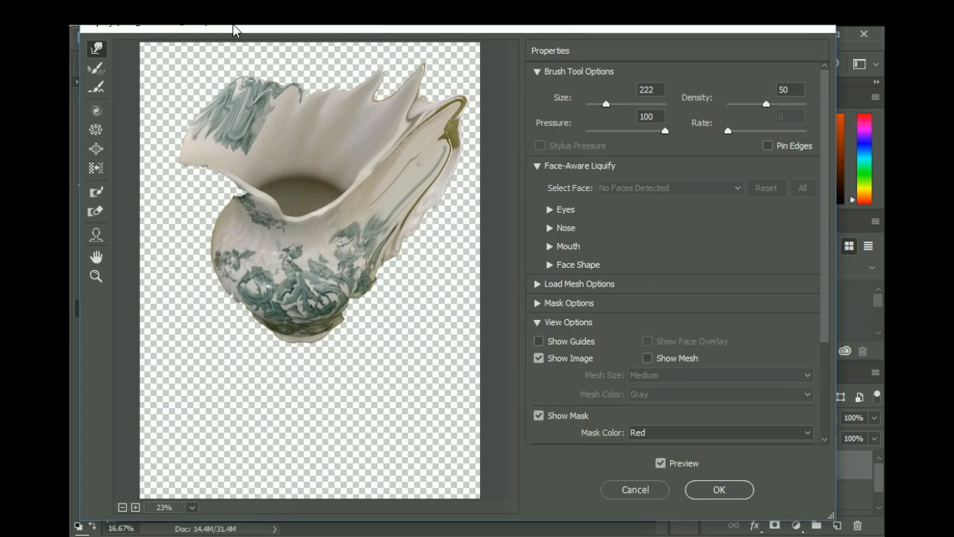
pyautogui.click(96, 87)
pyautogui.click(97, 89)
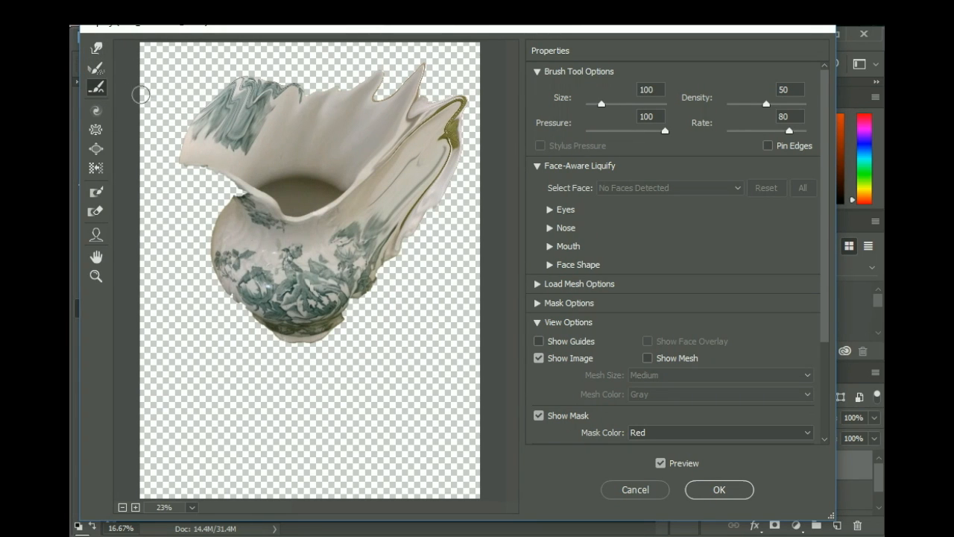
pyautogui.moveTo(384, 75)
pyautogui.mouseDown()
pyautogui.moveTo(369, 78)
pyautogui.moveTo(375, 87)
pyautogui.moveTo(352, 84)
pyautogui.mouseUp()
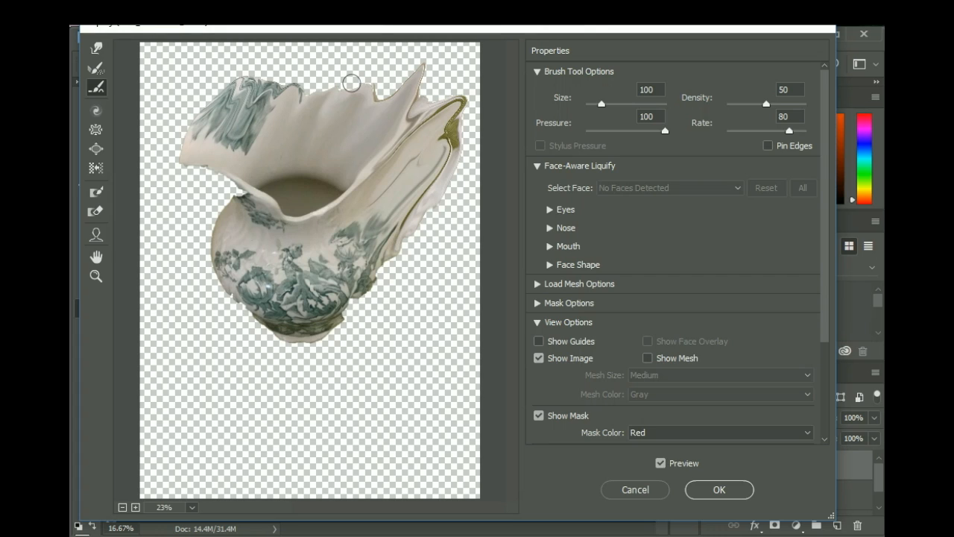
pyautogui.moveTo(440, 128)
pyautogui.mouseDown()
pyautogui.moveTo(399, 176)
pyautogui.moveTo(417, 151)
pyautogui.moveTo(381, 187)
pyautogui.moveTo(431, 167)
pyautogui.moveTo(381, 200)
pyautogui.moveTo(419, 167)
pyautogui.mouseUp()
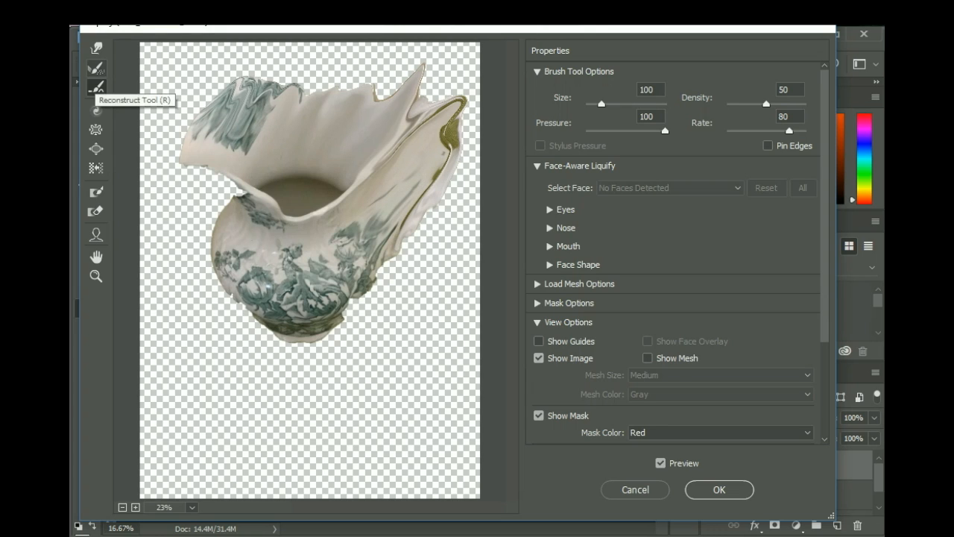
# - Restore part of the jug's stretched handle with Liquify's Reconstruct tool at size 100
pyautogui.click(95, 68)
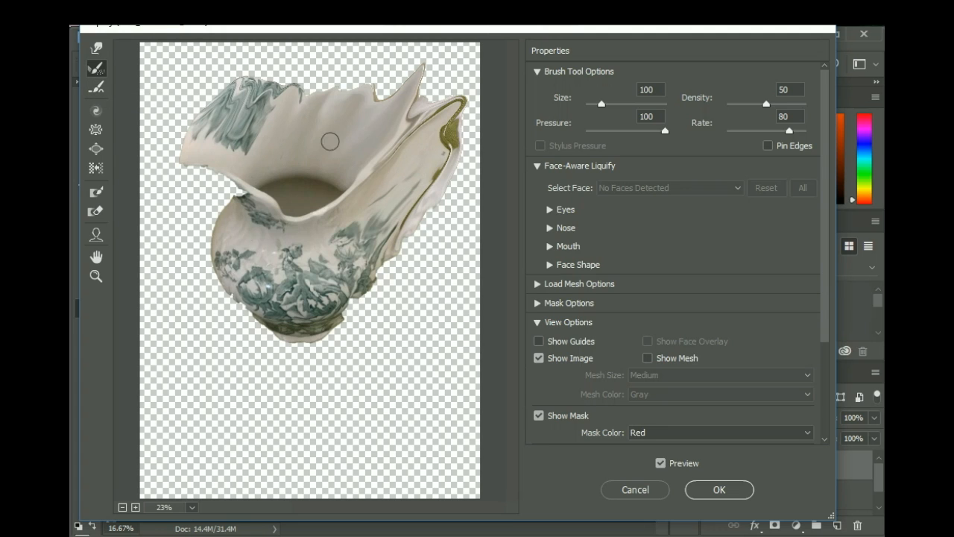
pyautogui.moveTo(436, 170)
pyautogui.mouseDown()
pyautogui.moveTo(395, 161)
pyautogui.moveTo(394, 180)
pyautogui.moveTo(436, 182)
pyautogui.moveTo(436, 198)
pyautogui.moveTo(396, 220)
pyautogui.moveTo(420, 178)
pyautogui.moveTo(370, 193)
pyautogui.moveTo(441, 177)
pyautogui.moveTo(442, 163)
pyautogui.moveTo(423, 173)
pyautogui.moveTo(412, 166)
pyautogui.moveTo(425, 153)
pyautogui.moveTo(419, 141)
pyautogui.moveTo(403, 141)
pyautogui.moveTo(421, 140)
pyautogui.moveTo(412, 155)
pyautogui.moveTo(374, 160)
pyautogui.moveTo(386, 192)
pyautogui.moveTo(402, 185)
pyautogui.moveTo(394, 180)
pyautogui.moveTo(405, 205)
pyautogui.mouseUp()
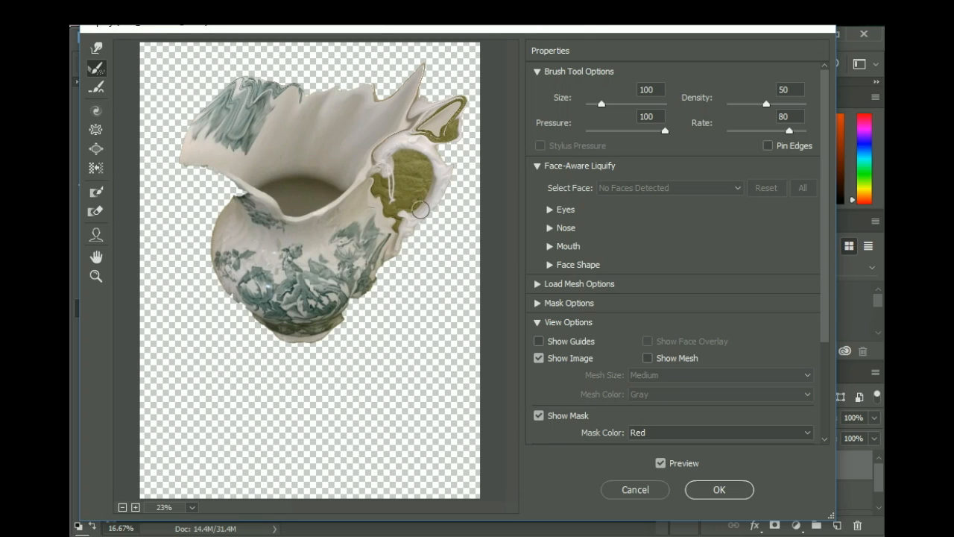
# - Warp the jug's handle and rim up and to the right with a size 222 brush and apply the Liquify filter
pyautogui.click(96, 49)
pyautogui.moveTo(372, 159)
pyautogui.mouseDown()
pyautogui.moveTo(389, 191)
pyautogui.moveTo(430, 136)
pyautogui.moveTo(408, 155)
pyautogui.moveTo(397, 200)
pyautogui.moveTo(432, 138)
pyautogui.moveTo(411, 214)
pyautogui.moveTo(445, 176)
pyautogui.moveTo(455, 123)
pyautogui.mouseUp()
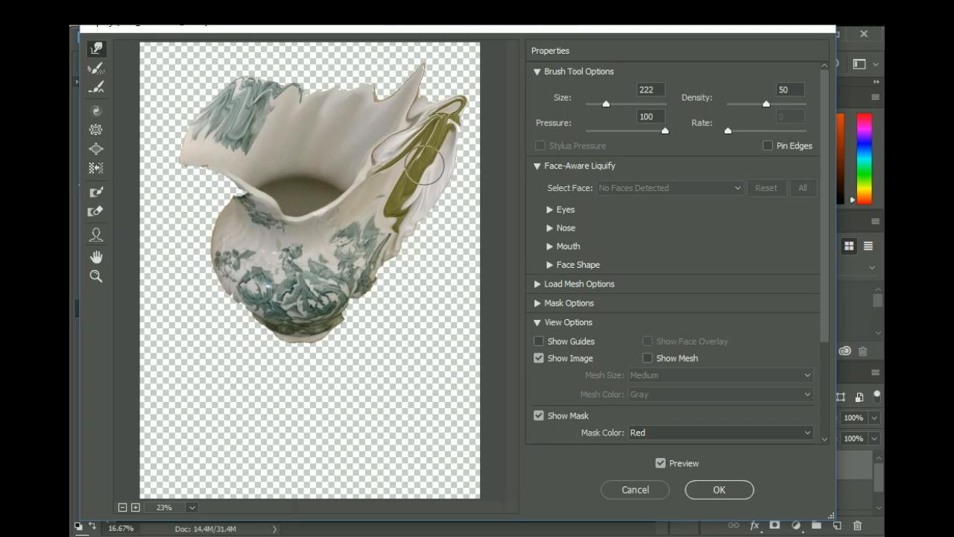
pyautogui.moveTo(425, 166); pyautogui.dragTo(448, 106)
pyautogui.moveTo(399, 140); pyautogui.dragTo(419, 82)
pyautogui.moveTo(399, 167); pyautogui.dragTo(434, 92)
pyautogui.moveTo(409, 140); pyautogui.dragTo(420, 91)
pyautogui.moveTo(357, 110); pyautogui.dragTo(355, 83)
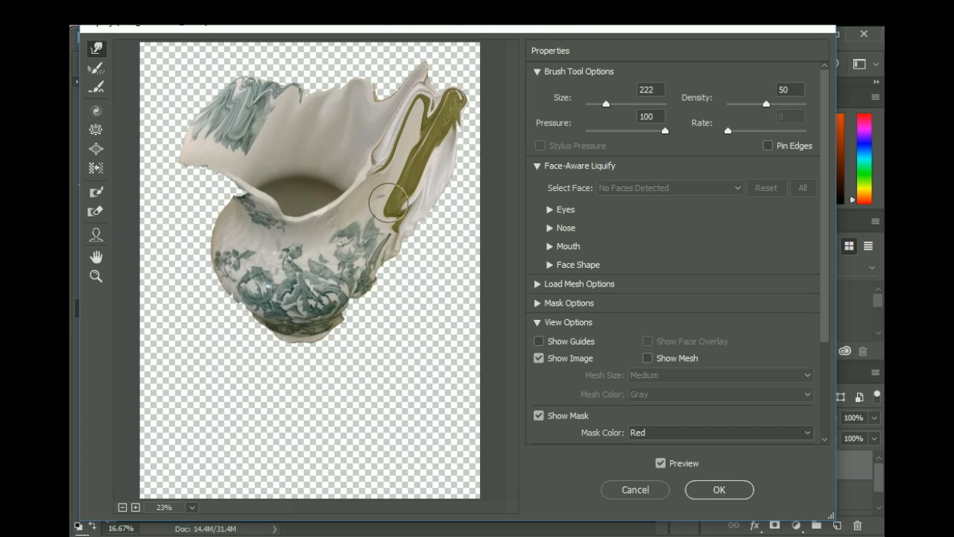
pyautogui.moveTo(288, 111)
pyautogui.mouseDown()
pyautogui.moveTo(331, 67)
pyautogui.moveTo(284, 114)
pyautogui.moveTo(291, 95)
pyautogui.moveTo(333, 87)
pyautogui.moveTo(307, 90)
pyautogui.moveTo(364, 80)
pyautogui.moveTo(388, 105)
pyautogui.moveTo(401, 82)
pyautogui.mouseUp()
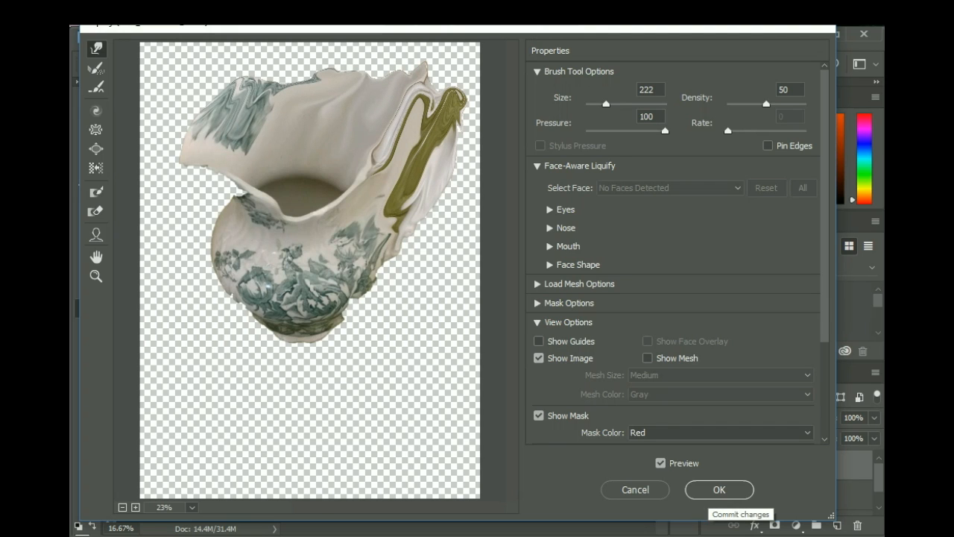
pyautogui.click(718, 492)
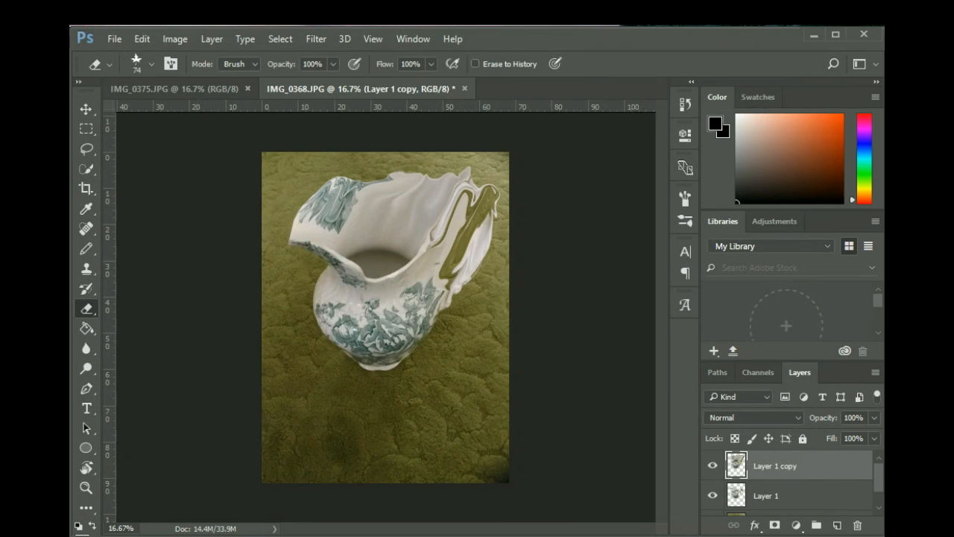
# - Compare Layer 1 copy hidden and shown, and erase leaf-shaped pieces from its warped rim and handle with the 74 px Eraser brush
pyautogui.click(713, 465)
pyautogui.click(713, 465)
pyautogui.click(712, 466)
pyautogui.click(713, 465)
pyautogui.moveTo(462, 173)
pyautogui.mouseDown()
pyautogui.moveTo(486, 198)
pyautogui.moveTo(428, 194)
pyautogui.moveTo(481, 239)
pyautogui.moveTo(399, 179)
pyautogui.moveTo(470, 272)
pyautogui.moveTo(441, 259)
pyautogui.moveTo(414, 209)
pyautogui.moveTo(350, 185)
pyautogui.moveTo(310, 224)
pyautogui.moveTo(387, 238)
pyautogui.moveTo(321, 243)
pyautogui.mouseUp()
pyautogui.moveTo(373, 209); pyautogui.dragTo(436, 276)
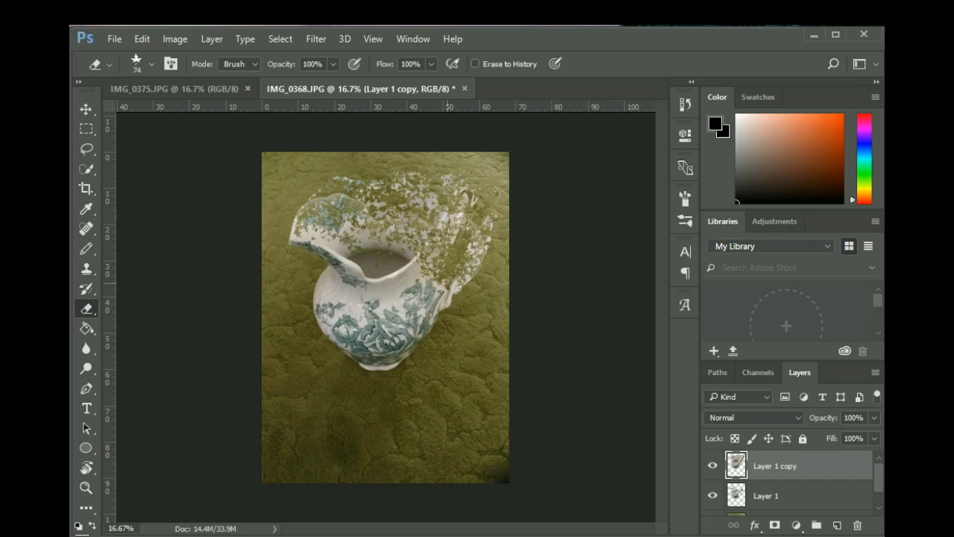
pyautogui.moveTo(474, 304)
pyautogui.mouseDown()
pyautogui.moveTo(431, 287)
pyautogui.moveTo(393, 246)
pyautogui.moveTo(441, 312)
pyautogui.mouseUp()
pyautogui.moveTo(488, 239); pyautogui.dragTo(465, 198)
pyautogui.moveTo(412, 180); pyautogui.dragTo(426, 214)
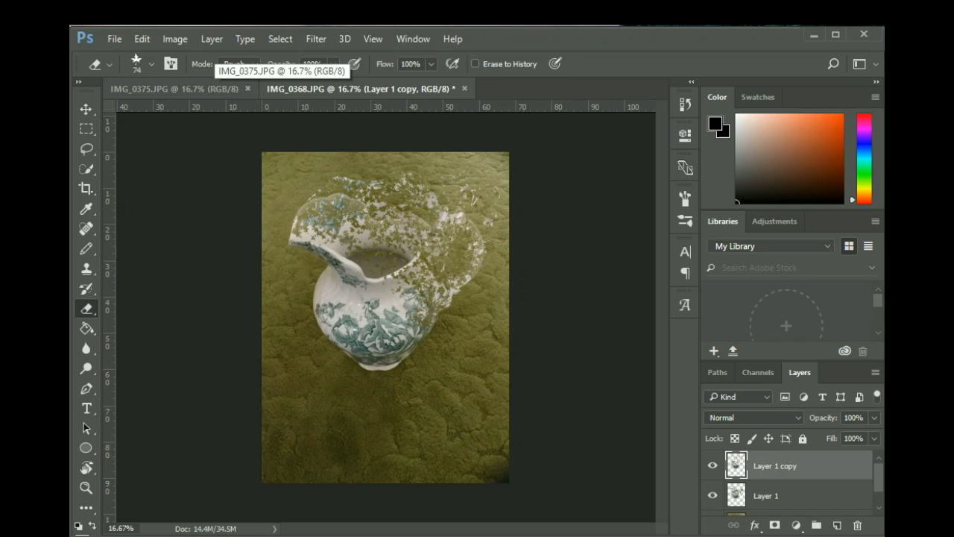
# - In IMG_0375.JPG, select the carpet and wooden floor around the candle stand using a size 15 Quick Selection brush
pyautogui.click(174, 88)
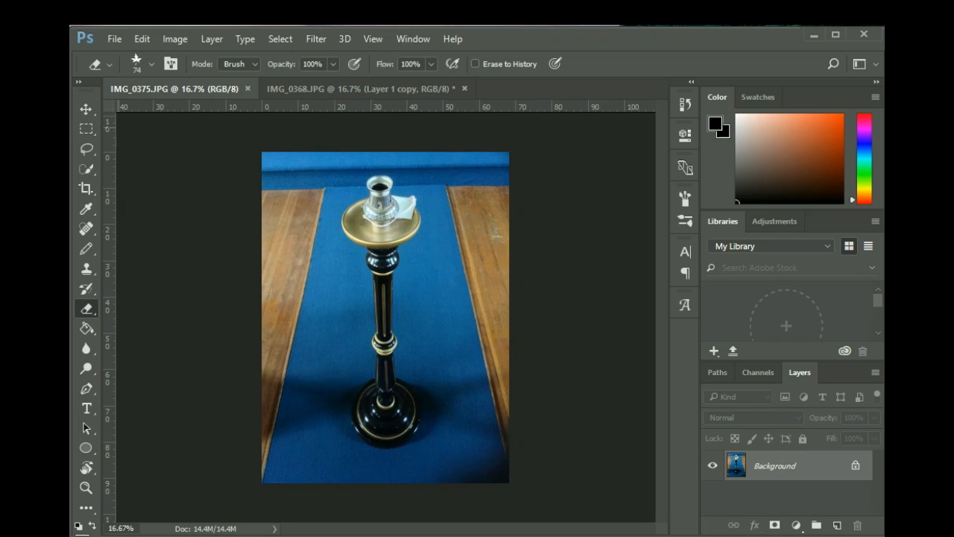
pyautogui.press('w')
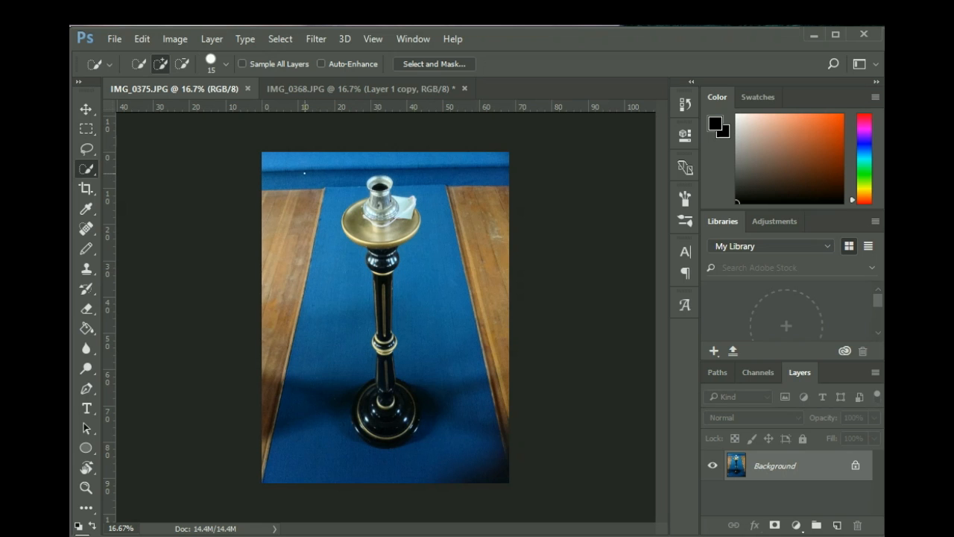
pyautogui.click(302, 196)
pyautogui.moveTo(301, 375); pyautogui.dragTo(326, 456)
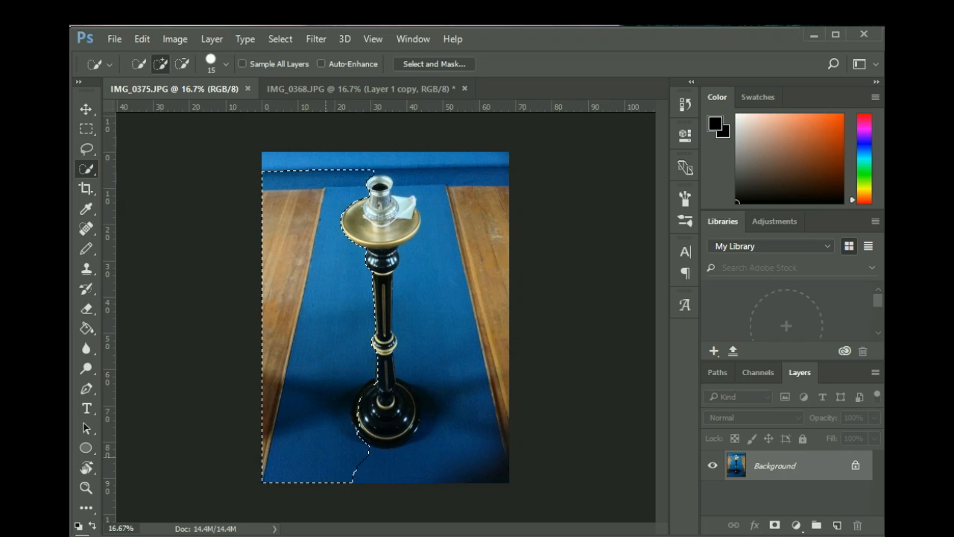
pyautogui.moveTo(406, 478)
pyautogui.mouseDown()
pyautogui.moveTo(488, 414)
pyautogui.moveTo(496, 353)
pyautogui.mouseUp()
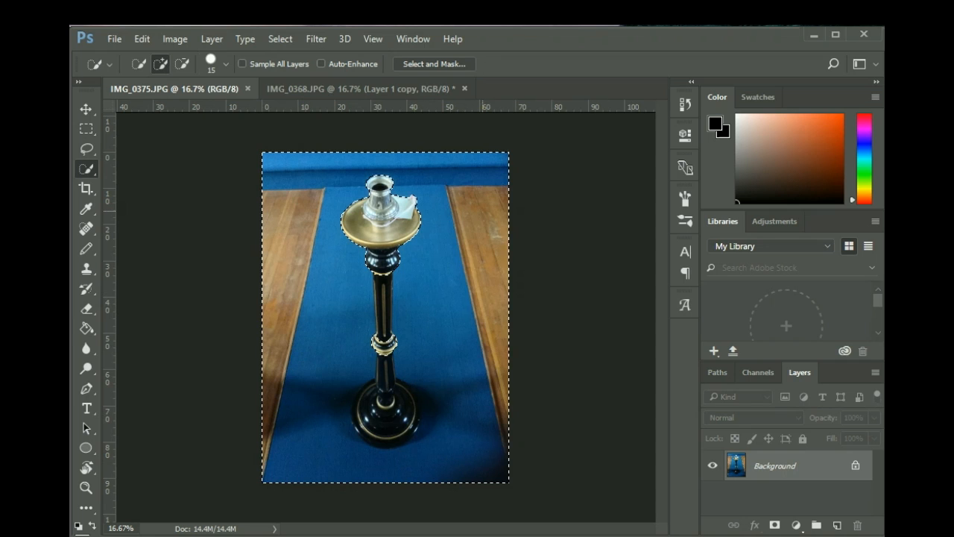
# - Subtract the stand's black column and round base from the background selection
pyautogui.press('alt')
pyautogui.moveTo(385, 267); pyautogui.dragTo(383, 291)
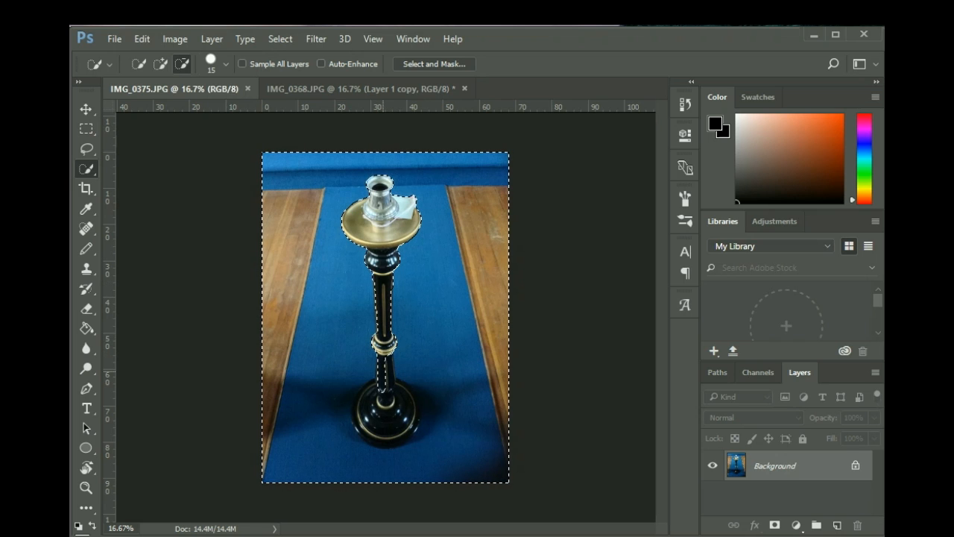
pyautogui.moveTo(385, 399); pyautogui.dragTo(399, 401)
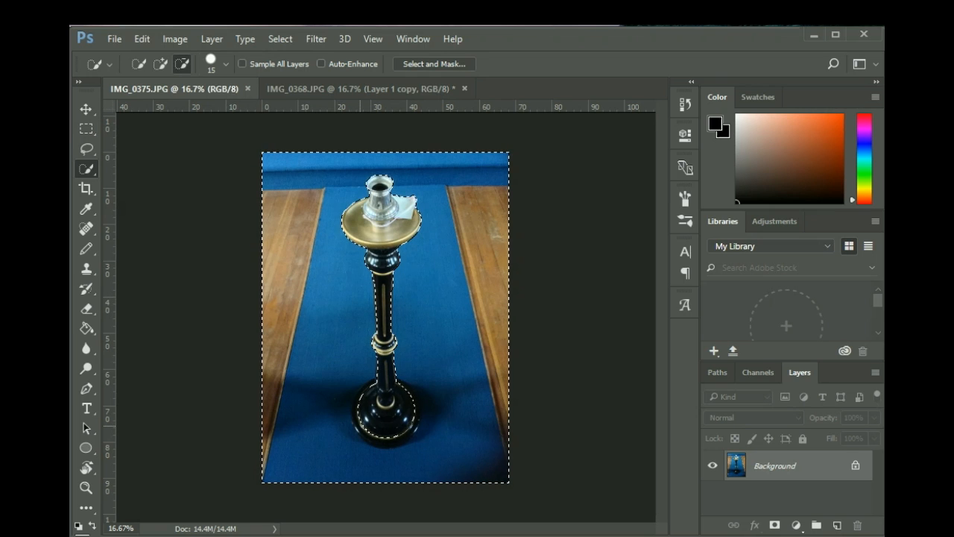
# - Invert the selection to the stand and fill it with Content-Aware, Color Adaptation on, Normal mode and 100% opacity
pyautogui.hotkey('ctrl', 'shift', 'i')
pyautogui.hotkey('shift', 'F5')
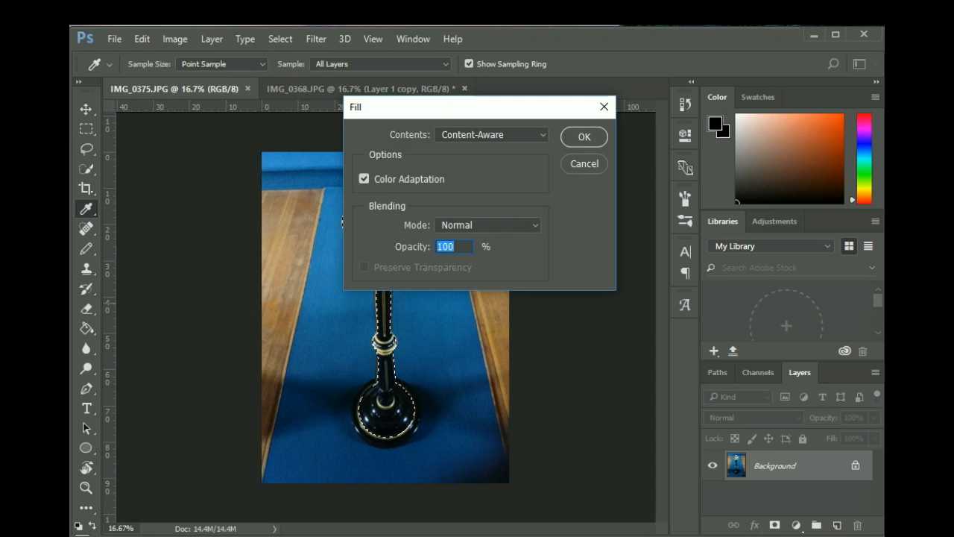
pyautogui.press('Return')
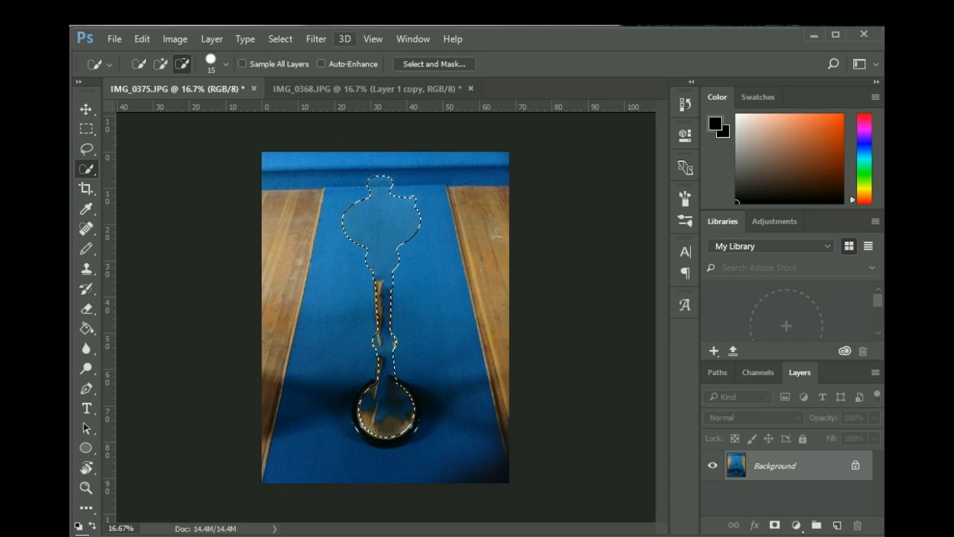
# - Smear the filled stand area within the selection using Liquify's warp brush at size 222 and apply the filter
pyautogui.click(316, 39)
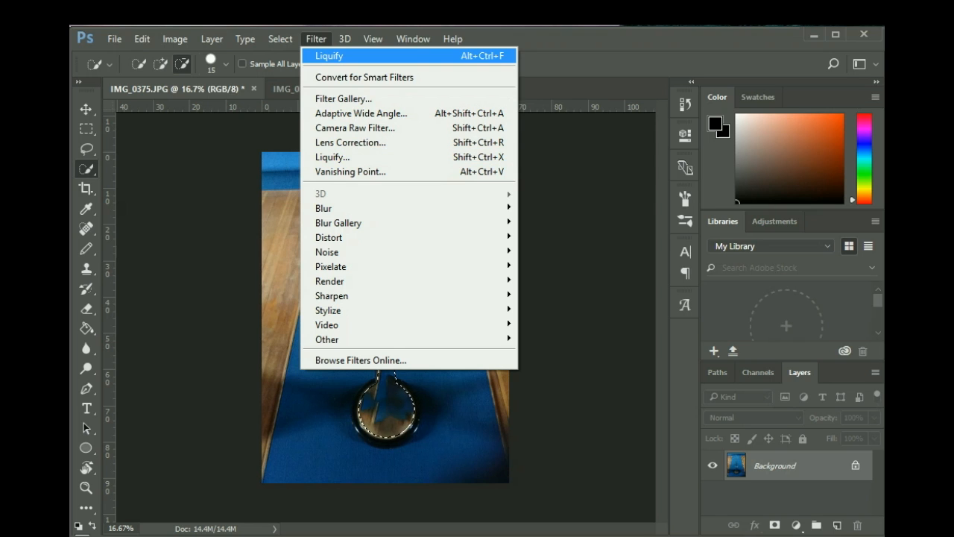
pyautogui.click(330, 56)
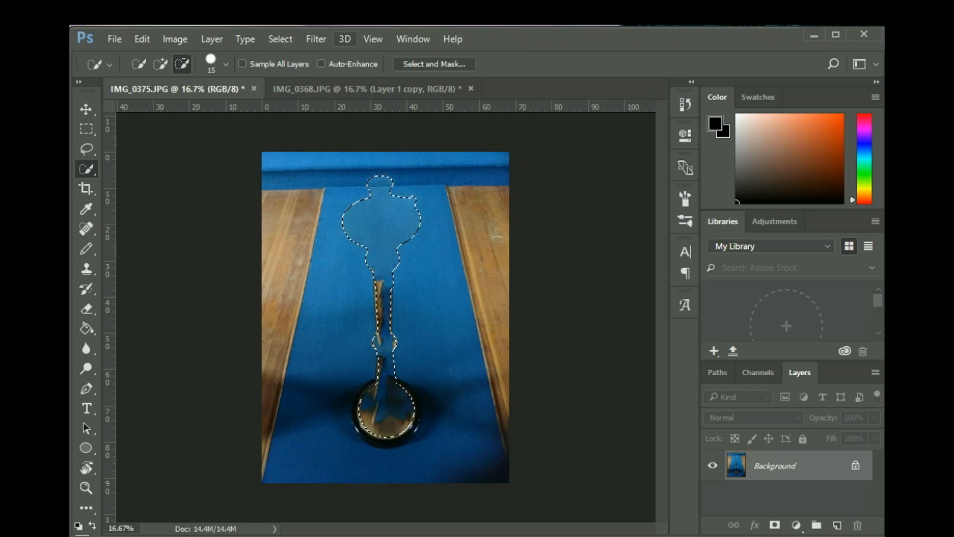
pyautogui.click(316, 39)
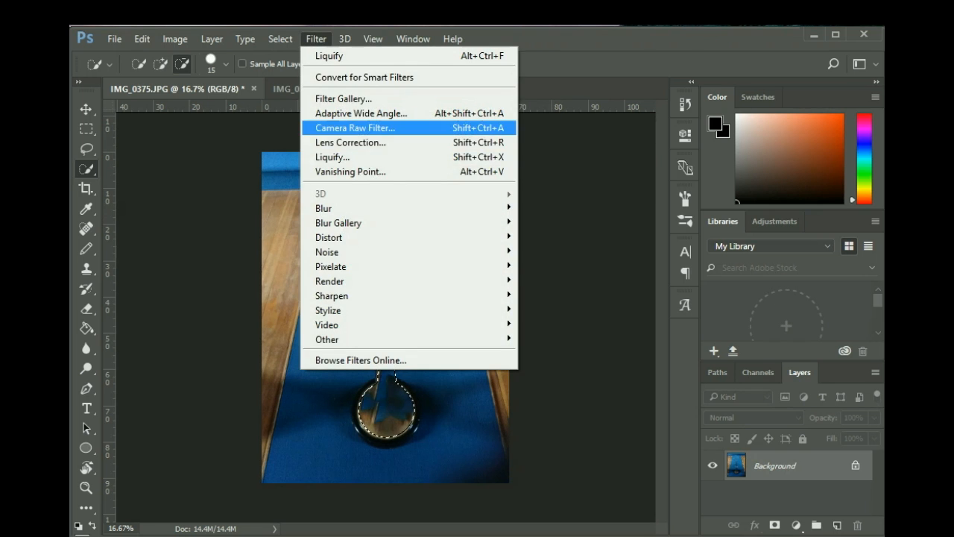
pyautogui.click(333, 157)
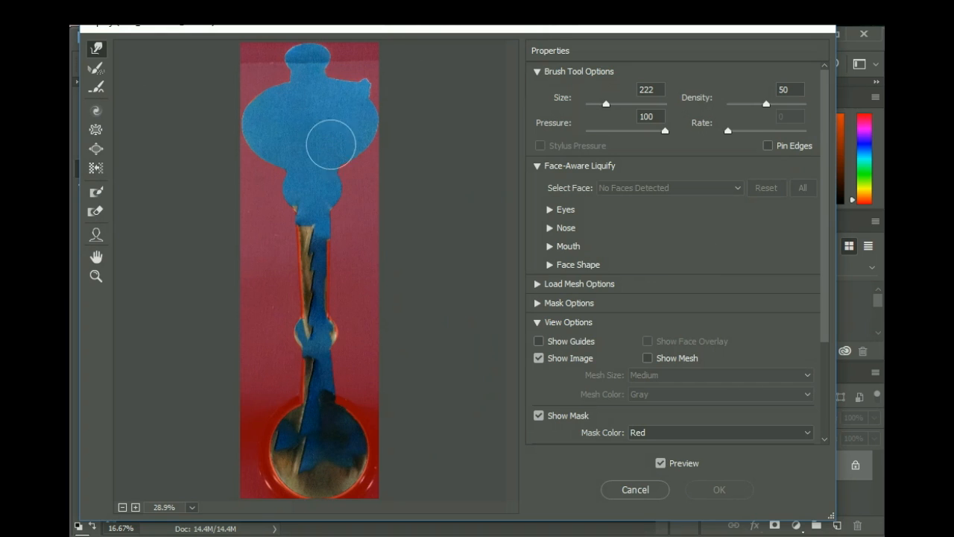
pyautogui.moveTo(302, 65)
pyautogui.mouseDown()
pyautogui.moveTo(341, 67)
pyautogui.moveTo(261, 61)
pyautogui.moveTo(309, 62)
pyautogui.moveTo(328, 79)
pyautogui.moveTo(263, 72)
pyautogui.moveTo(350, 79)
pyautogui.moveTo(228, 85)
pyautogui.moveTo(225, 99)
pyautogui.moveTo(310, 131)
pyautogui.moveTo(424, 153)
pyautogui.moveTo(205, 172)
pyautogui.moveTo(304, 186)
pyautogui.moveTo(397, 216)
pyautogui.moveTo(337, 241)
pyautogui.moveTo(169, 240)
pyautogui.moveTo(222, 264)
pyautogui.moveTo(152, 279)
pyautogui.moveTo(229, 296)
pyautogui.moveTo(211, 319)
pyautogui.moveTo(344, 361)
pyautogui.moveTo(346, 417)
pyautogui.moveTo(205, 439)
pyautogui.moveTo(421, 448)
pyautogui.moveTo(217, 477)
pyautogui.moveTo(324, 492)
pyautogui.mouseUp()
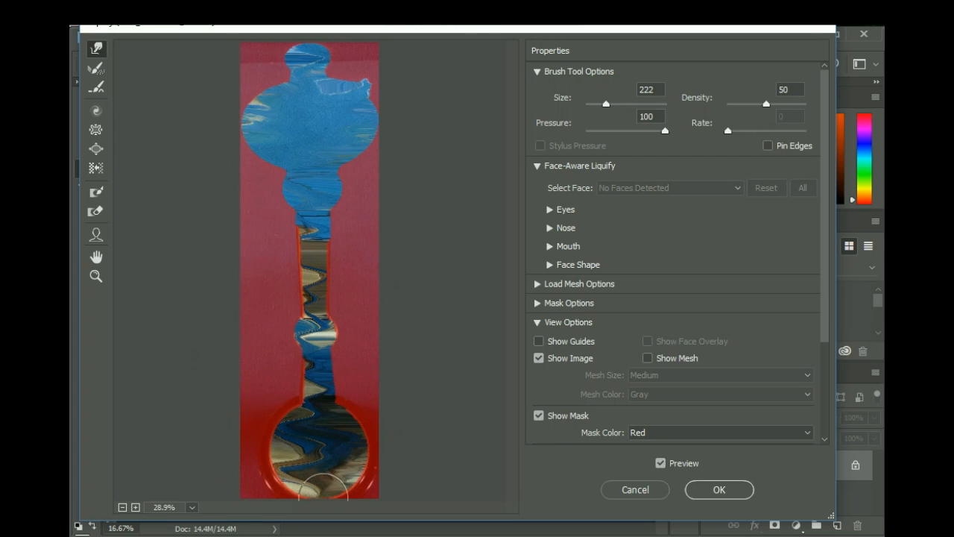
pyautogui.click(720, 490)
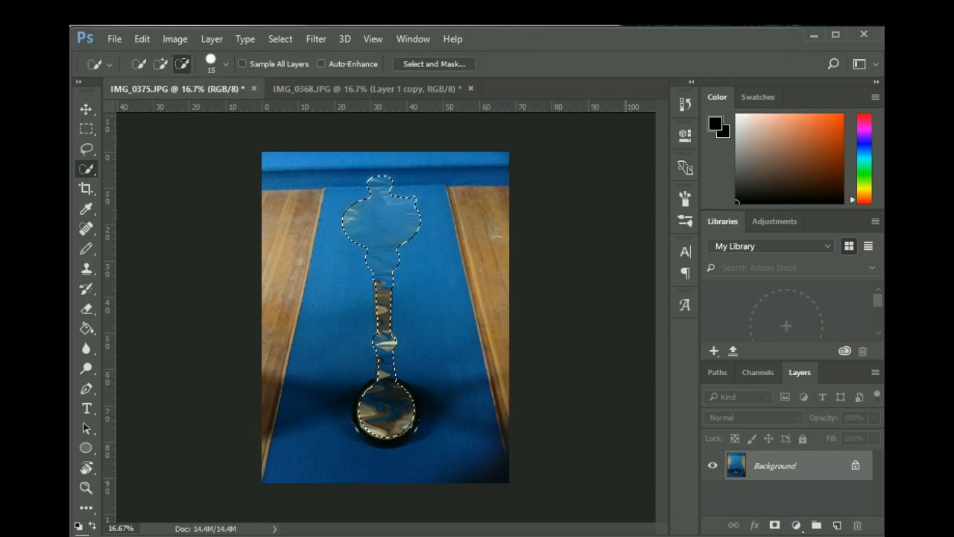
# - Clear the selection and swirl the carpet, floor and stand across the whole image with Liquify's size 222 warp brush
pyautogui.press('m')
pyautogui.hotkey('ctrl', 'd')
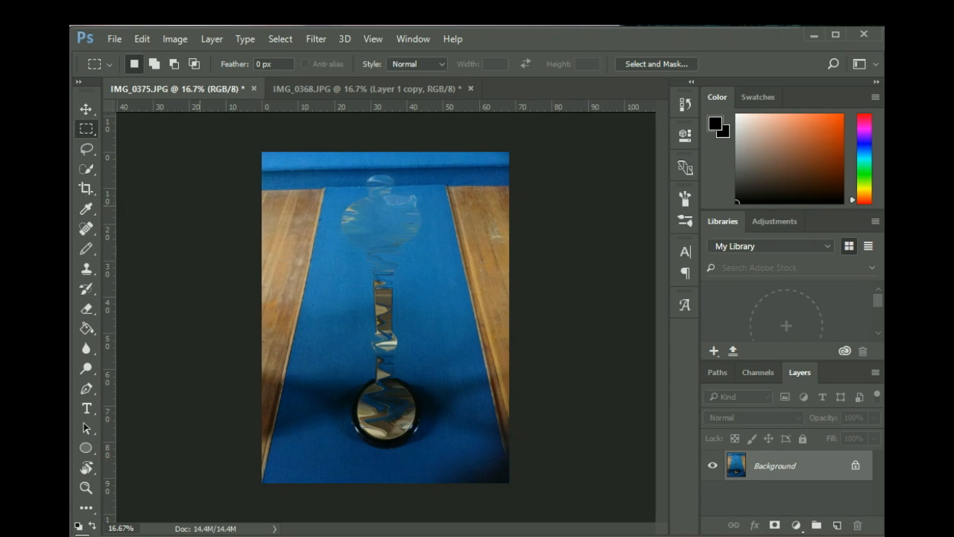
pyautogui.click(316, 39)
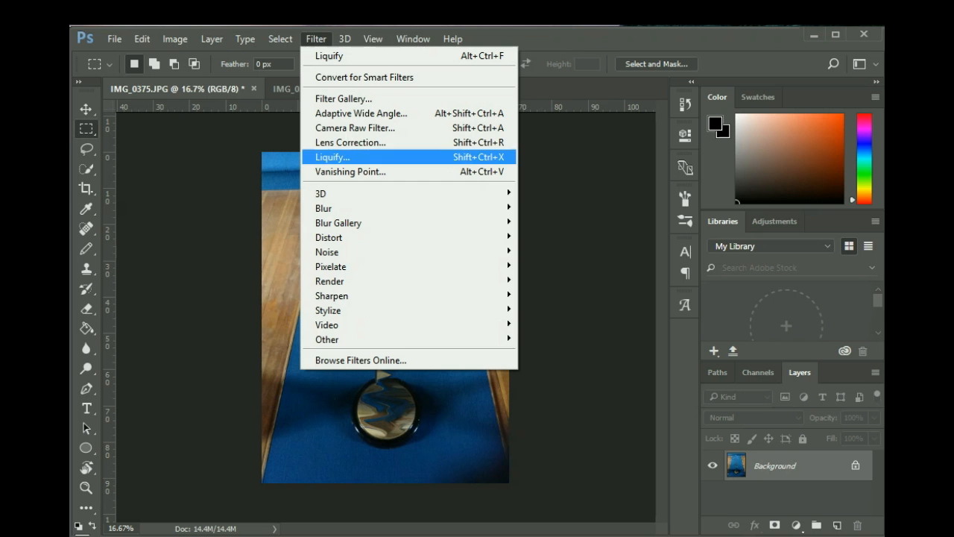
pyautogui.click(332, 156)
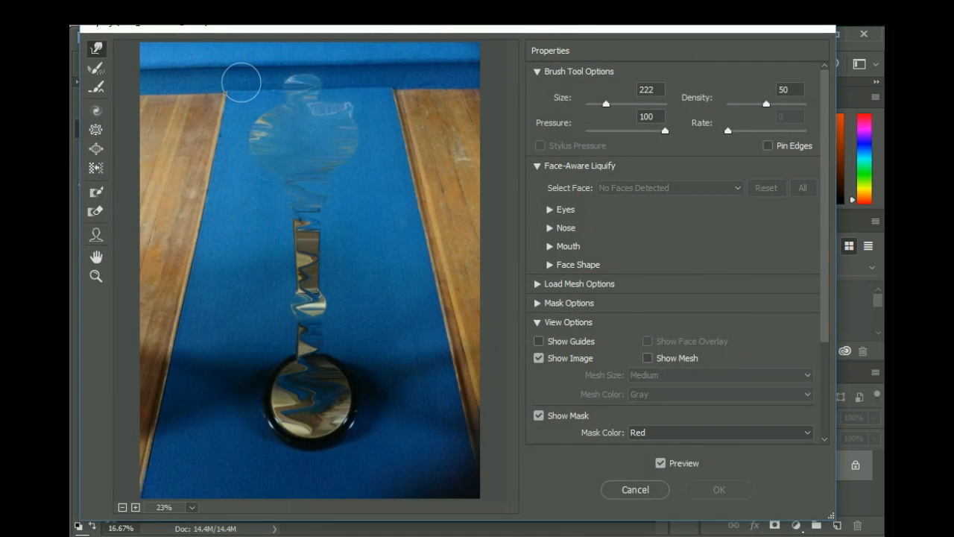
pyautogui.moveTo(224, 98)
pyautogui.mouseDown()
pyautogui.moveTo(286, 89)
pyautogui.moveTo(418, 132)
pyautogui.moveTo(439, 313)
pyautogui.moveTo(202, 390)
pyautogui.moveTo(302, 98)
pyautogui.moveTo(321, 357)
pyautogui.moveTo(417, 111)
pyautogui.moveTo(388, 194)
pyautogui.moveTo(522, 311)
pyautogui.moveTo(276, 320)
pyautogui.moveTo(154, 144)
pyautogui.moveTo(294, 308)
pyautogui.moveTo(401, 274)
pyautogui.moveTo(224, 238)
pyautogui.moveTo(183, 165)
pyautogui.mouseUp()
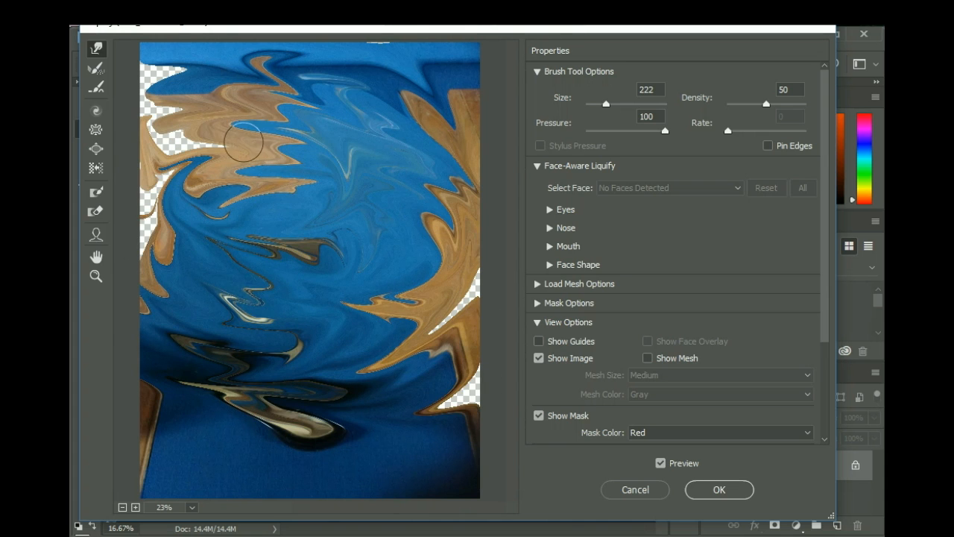
# - Push the wood colours outward over the transparent gaps along the image's left and right edges with the size 222 warp brush
pyautogui.moveTo(244, 143); pyautogui.dragTo(132, 147)
pyautogui.moveTo(212, 125); pyautogui.dragTo(143, 151)
pyautogui.moveTo(173, 113)
pyautogui.mouseDown()
pyautogui.moveTo(197, 99)
pyautogui.moveTo(105, 101)
pyautogui.mouseUp()
pyautogui.moveTo(204, 74); pyautogui.dragTo(120, 76)
pyautogui.moveTo(167, 100)
pyautogui.mouseDown()
pyautogui.moveTo(129, 108)
pyautogui.moveTo(134, 145)
pyautogui.moveTo(150, 154)
pyautogui.moveTo(132, 251)
pyautogui.moveTo(149, 246)
pyautogui.mouseUp()
pyautogui.moveTo(376, 300); pyautogui.dragTo(479, 340)
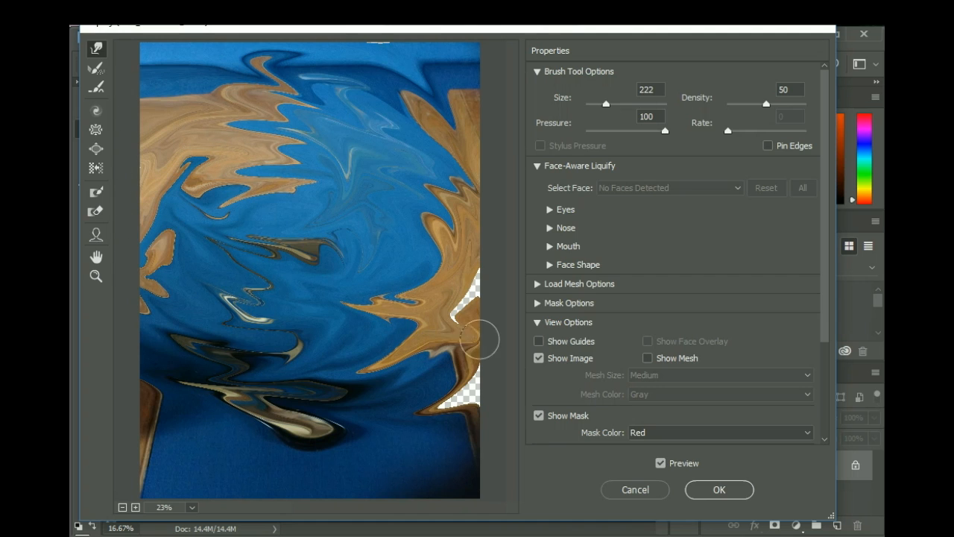
pyautogui.moveTo(436, 307)
pyautogui.mouseDown()
pyautogui.moveTo(487, 301)
pyautogui.moveTo(453, 307)
pyautogui.moveTo(442, 327)
pyautogui.moveTo(489, 261)
pyautogui.mouseUp()
pyautogui.moveTo(448, 383)
pyautogui.mouseDown()
pyautogui.moveTo(496, 412)
pyautogui.moveTo(464, 415)
pyautogui.moveTo(443, 404)
pyautogui.moveTo(472, 401)
pyautogui.mouseUp()
# - Warp the centre of the image into more wavy streaks and apply the Liquify filter
pyautogui.moveTo(302, 246)
pyautogui.mouseDown()
pyautogui.moveTo(295, 397)
pyautogui.moveTo(326, 398)
pyautogui.moveTo(327, 314)
pyautogui.moveTo(222, 150)
pyautogui.moveTo(381, 185)
pyautogui.moveTo(203, 148)
pyautogui.moveTo(155, 222)
pyautogui.moveTo(368, 61)
pyautogui.moveTo(451, 346)
pyautogui.mouseUp()
pyautogui.moveTo(516, 338)
pyautogui.mouseDown()
pyautogui.moveTo(509, 333)
pyautogui.moveTo(526, 350)
pyautogui.mouseUp()
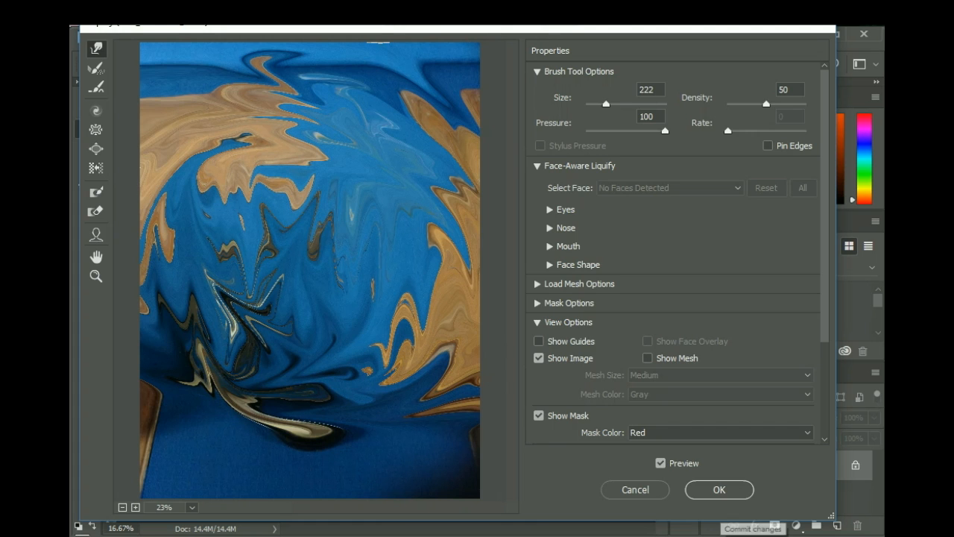
pyautogui.click(719, 489)
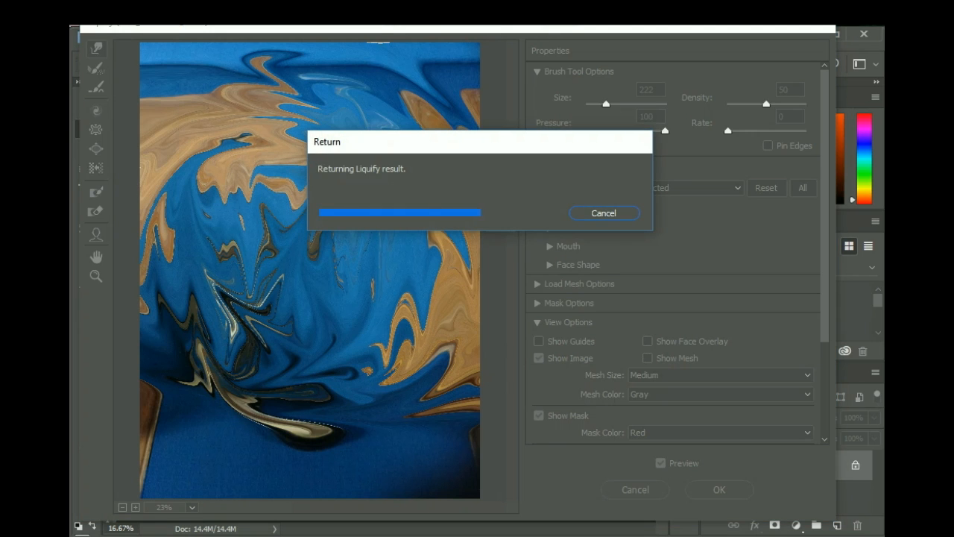